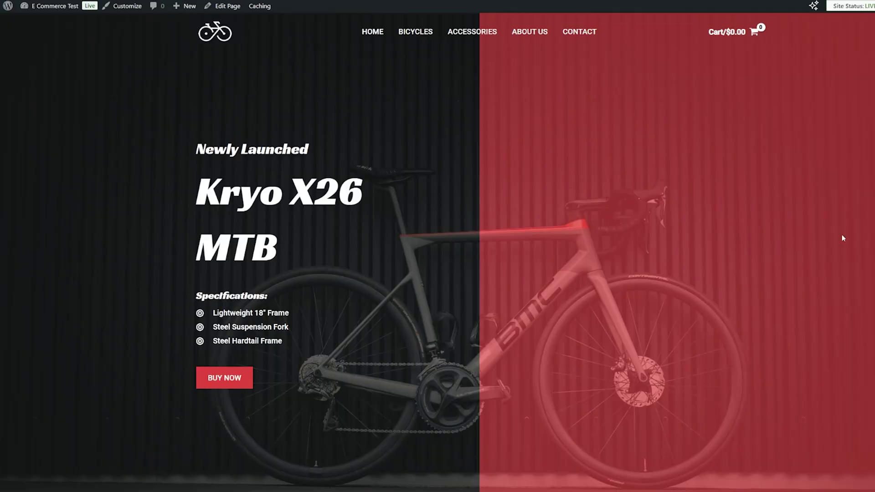
Browse the shop home page and its Bicycles listing of $350 Kryo X26 MTBs, then head to the Dashboard.
scroll(562, 296, down, 10)
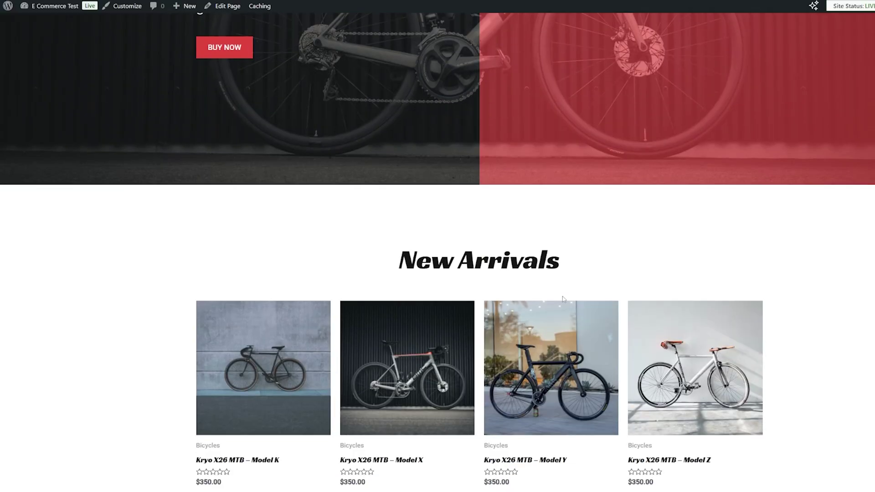
scroll(561, 295, down, 12)
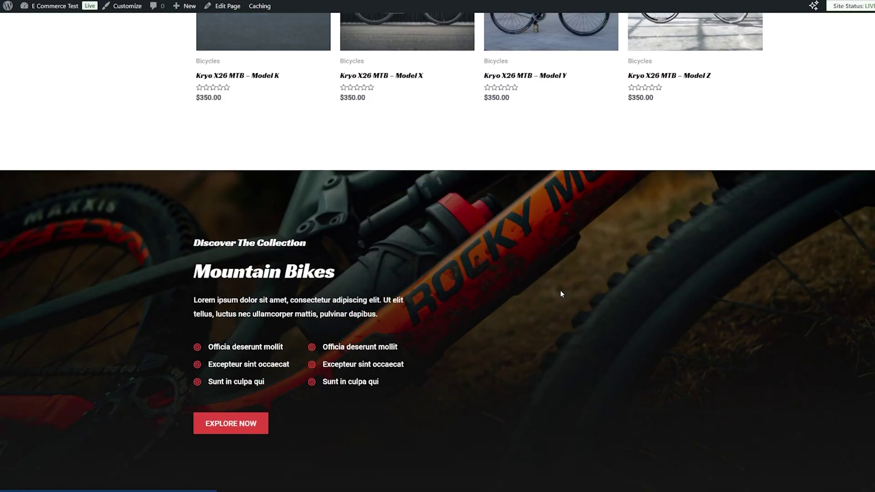
scroll(489, 391, up, 20)
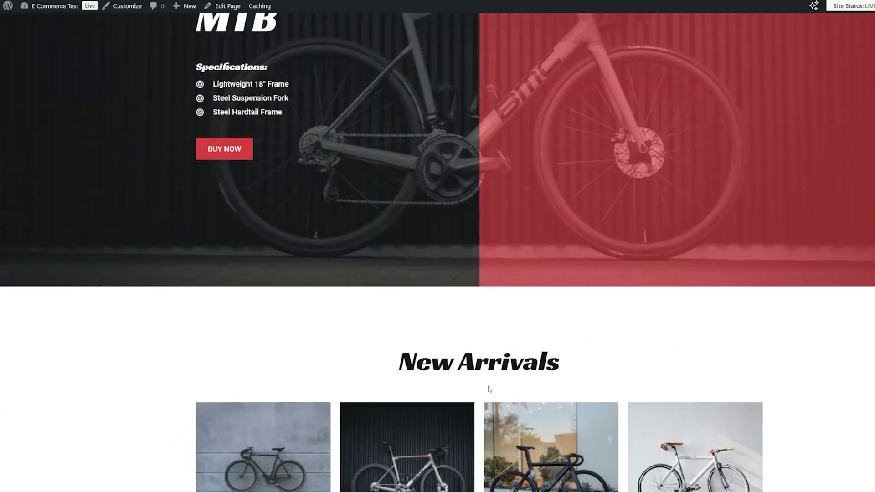
click(421, 35)
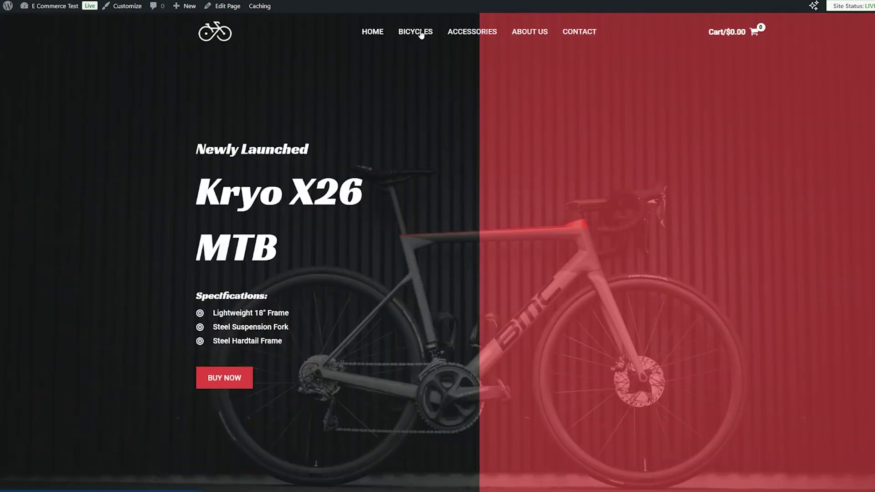
scroll(500, 203, down, 10)
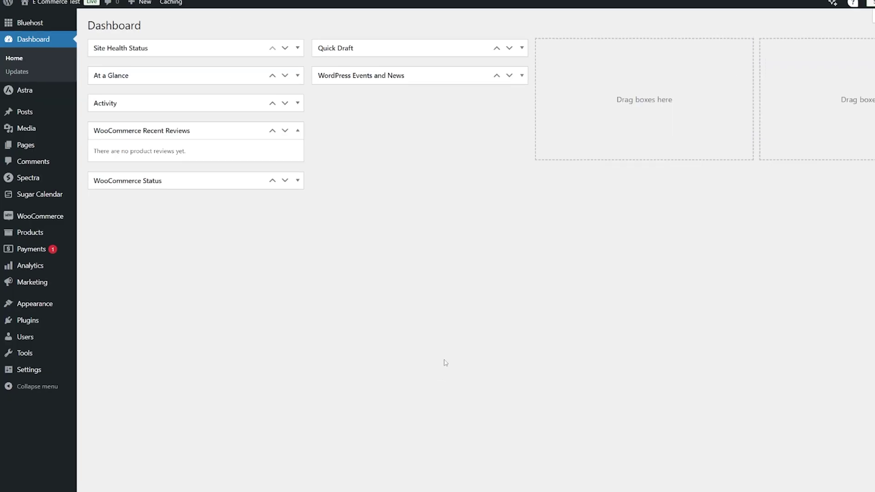
mouse_move(54, 180)
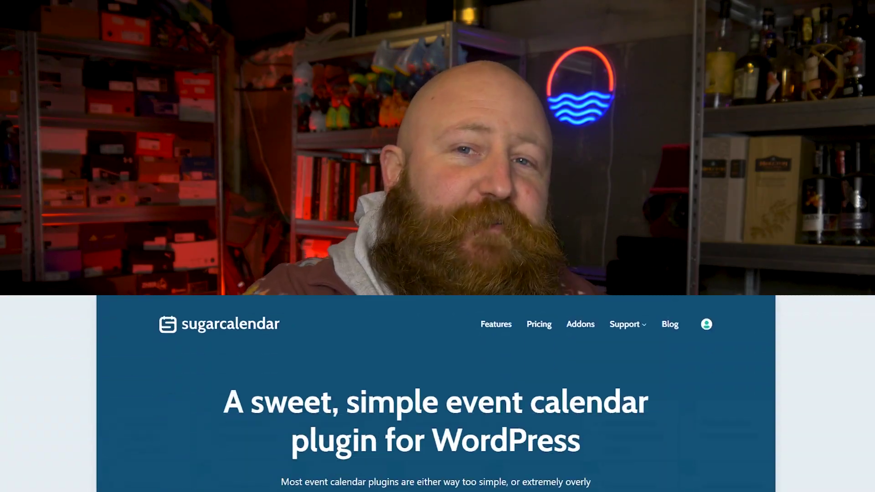
Browse the Sugar Calendar features and view the Elite, Pro, Plus and Basic pricing plans.
scroll(828, 332, down, 10)
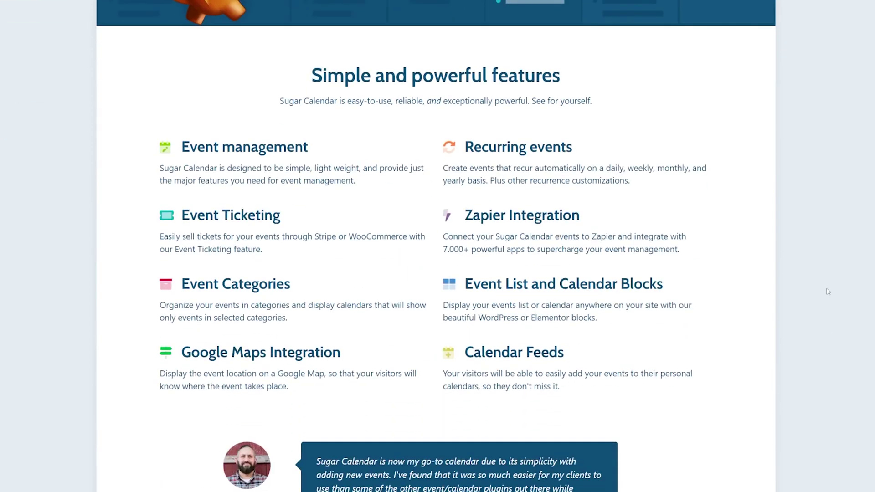
scroll(827, 291, down, 1)
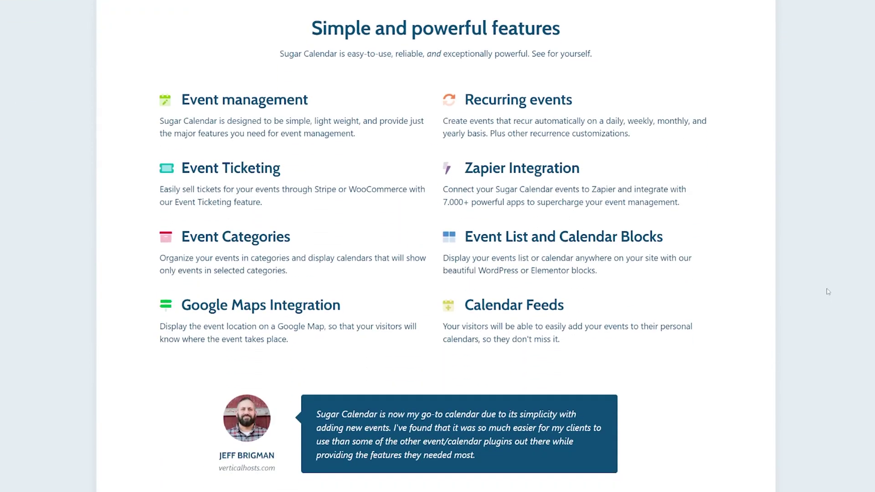
scroll(828, 291, down, 10)
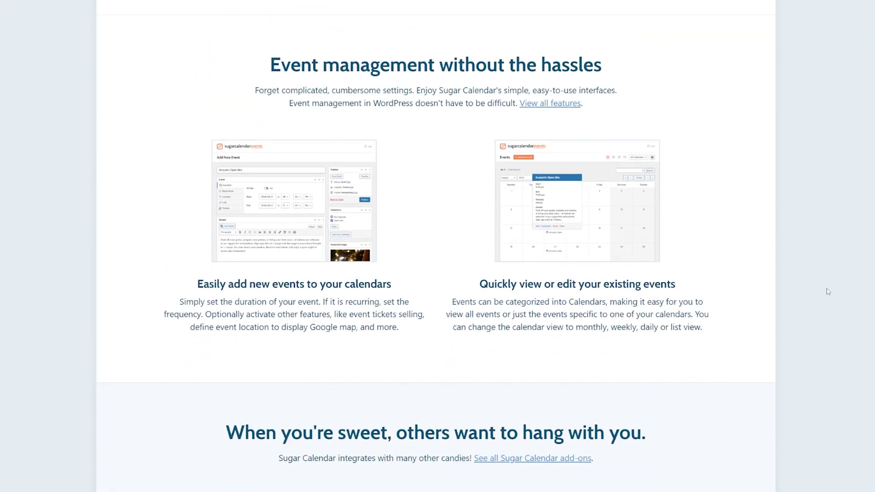
scroll(828, 292, up, 20)
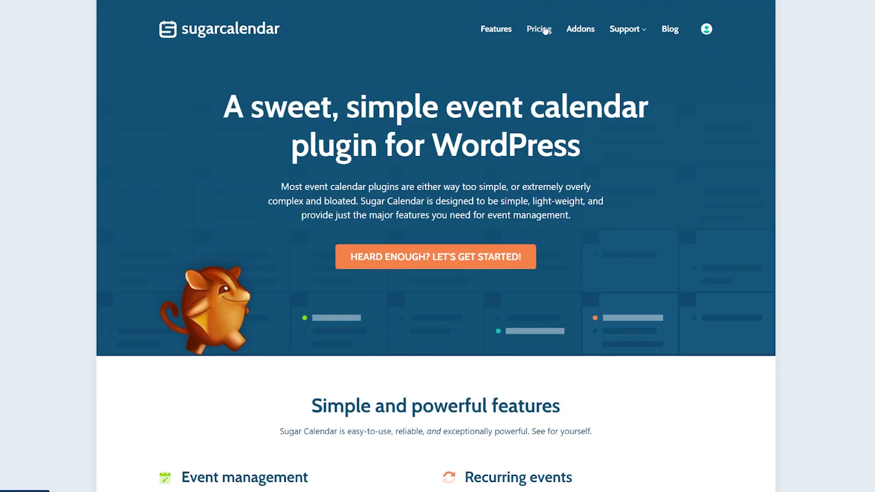
click(539, 29)
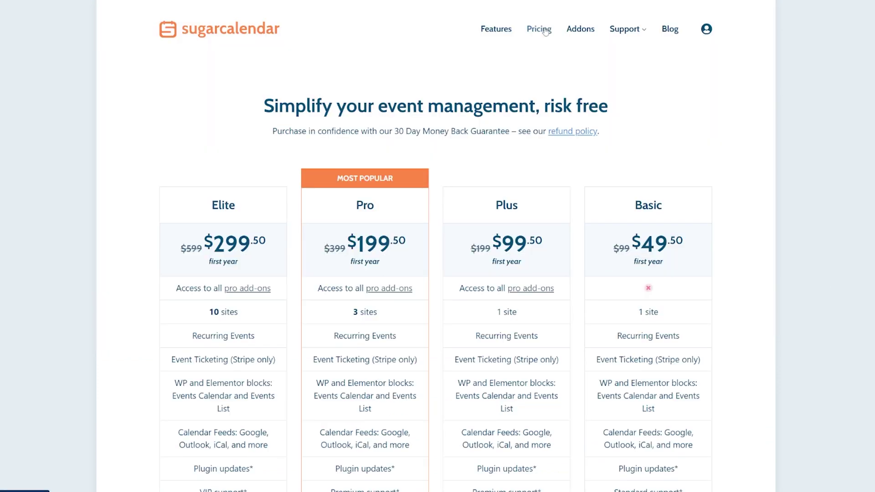
scroll(836, 181, down, 2)
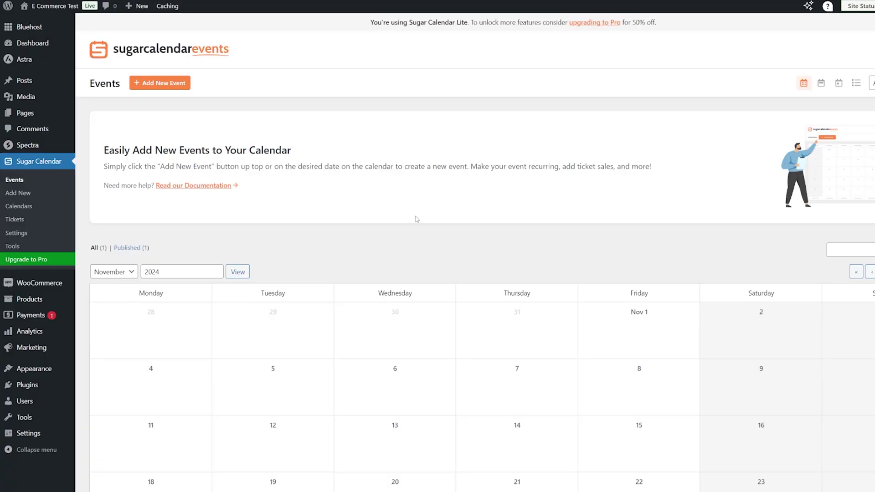
Find November 29 on the events calendar and show the MTB Design School event's details.
scroll(449, 239, down, 3)
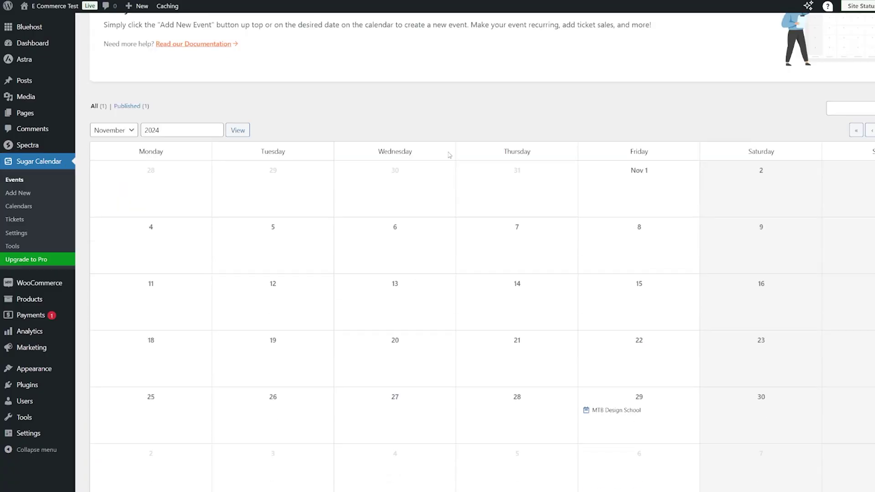
scroll(355, 218, down, 1)
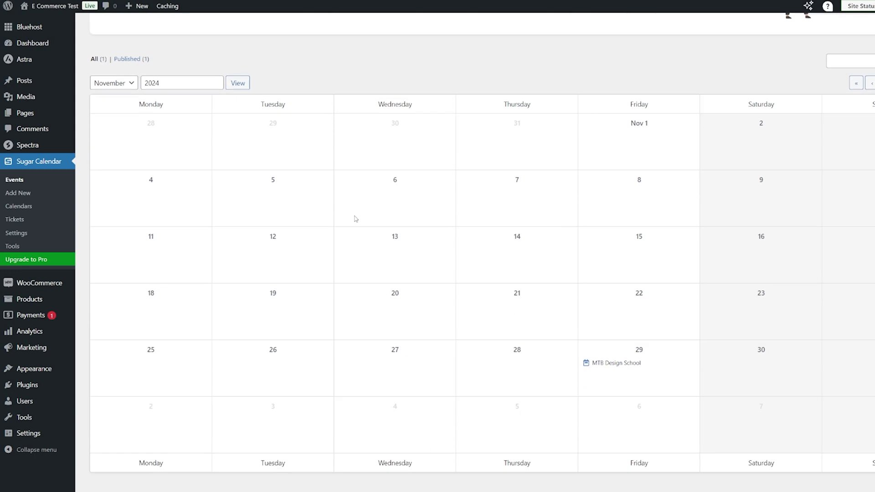
scroll(356, 219, up, 4)
scroll(355, 219, down, 5)
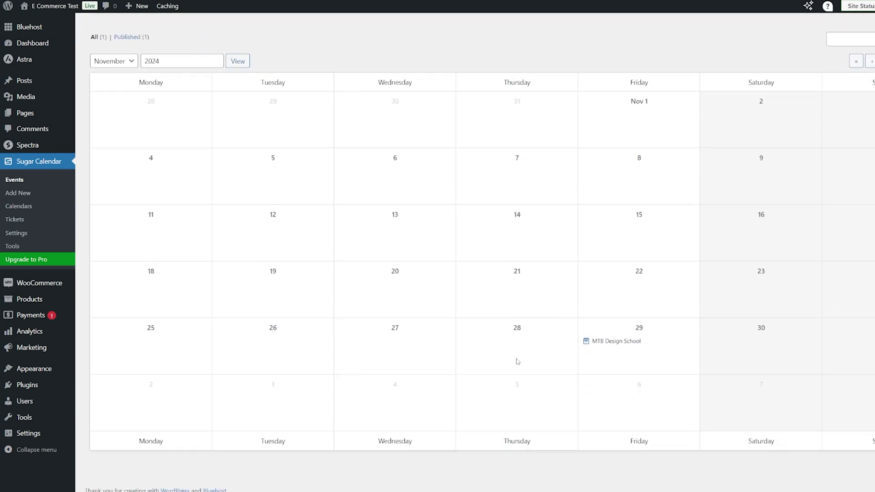
click(618, 347)
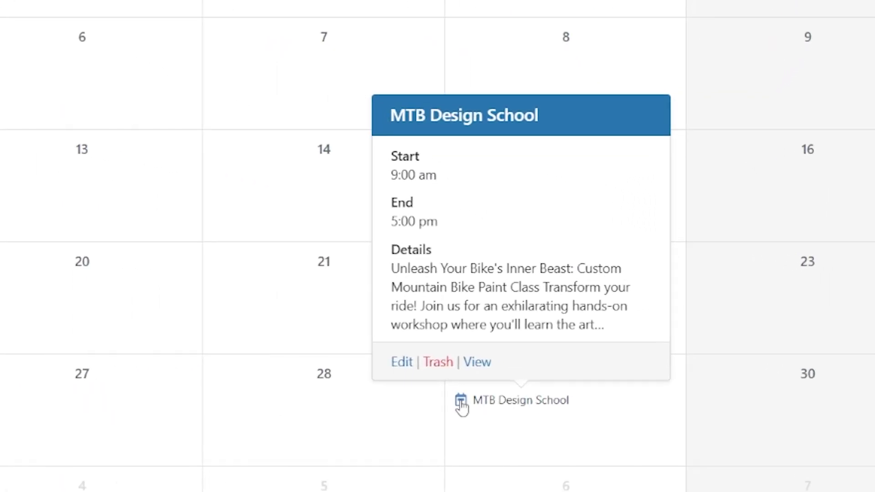
Review MTB Design School's edit page (2024-11-29, 9 AM–5 PM) and preview the event.
click(403, 365)
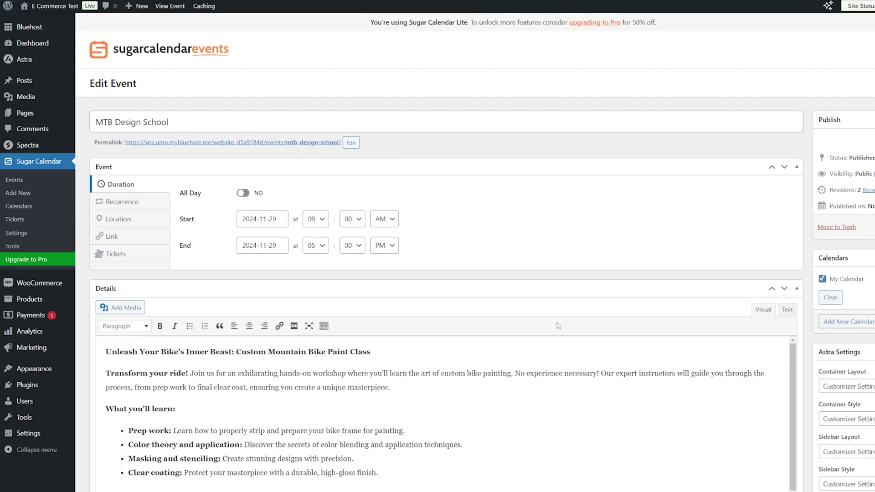
scroll(542, 285, down, 10)
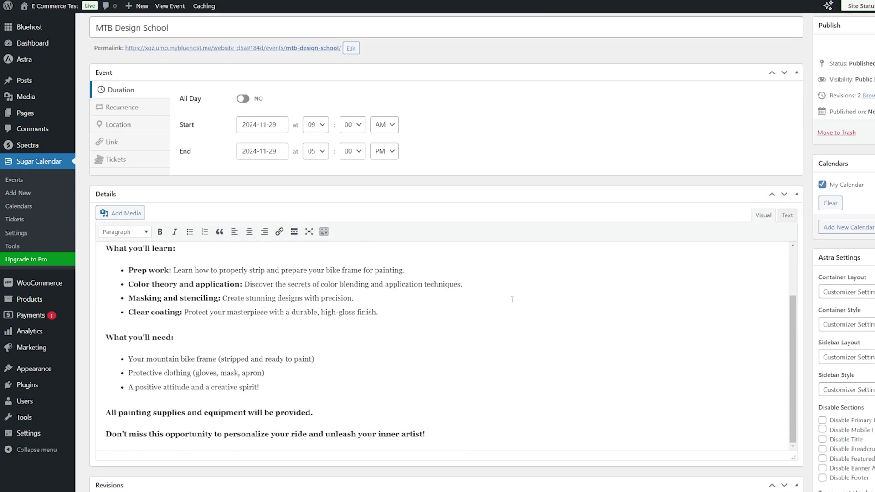
scroll(308, 360, up, 1)
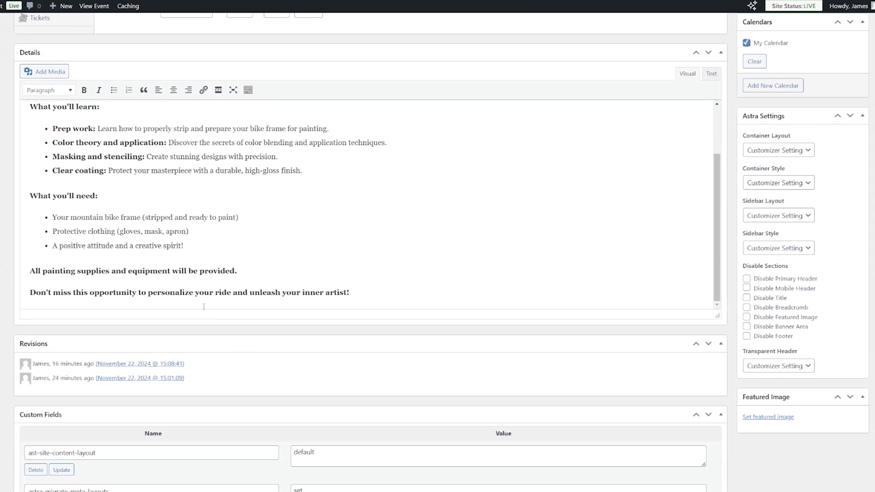
scroll(204, 306, up, 5)
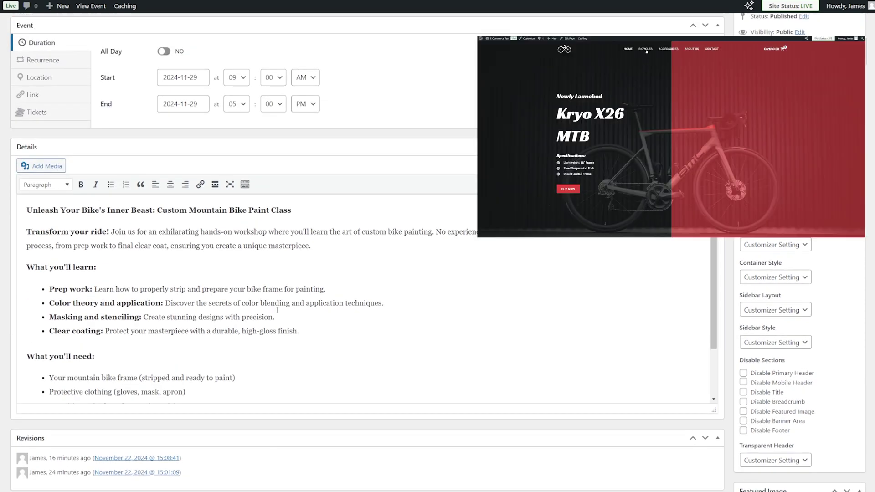
scroll(277, 311, up, 1)
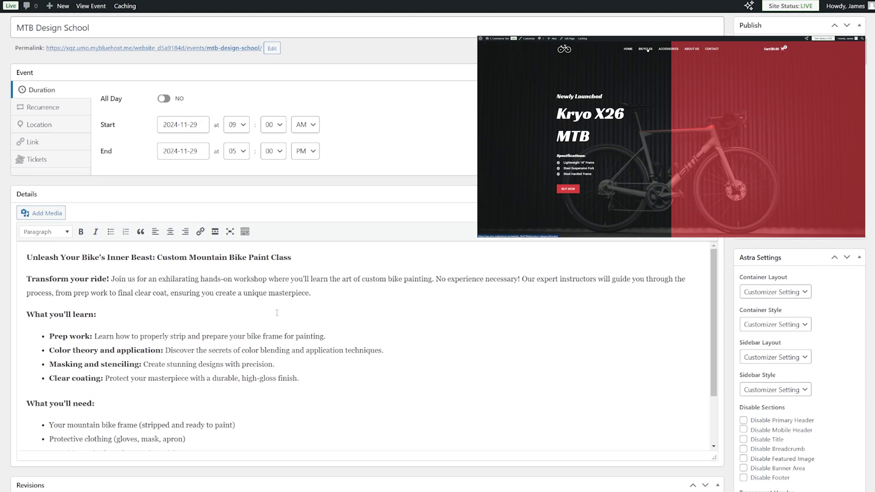
scroll(189, 343, up, 1)
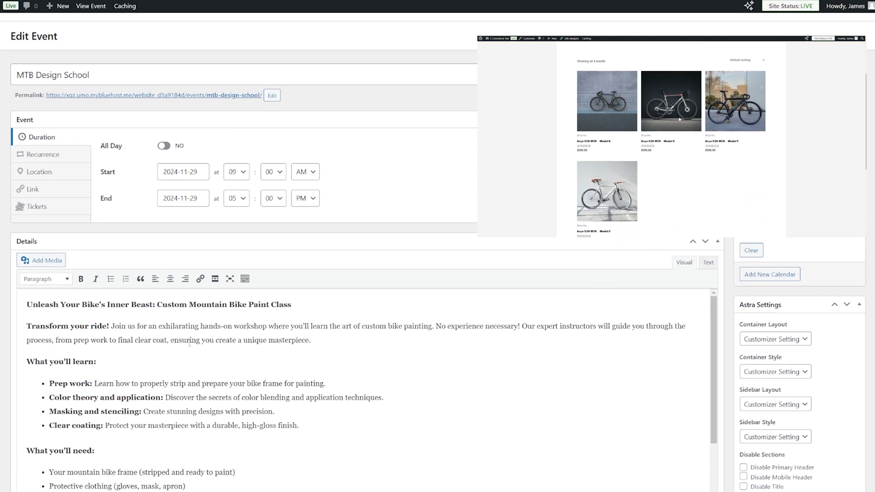
scroll(189, 343, down, 2)
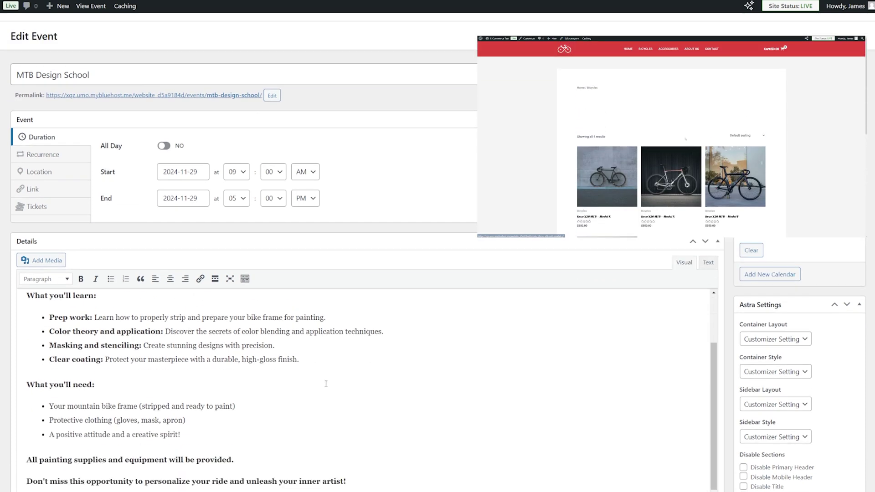
scroll(405, 363, down, 3)
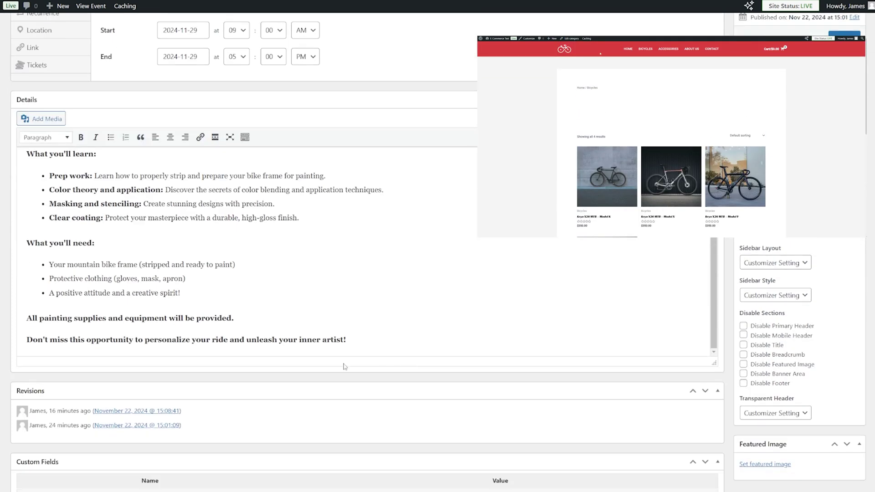
scroll(324, 379, up, 4)
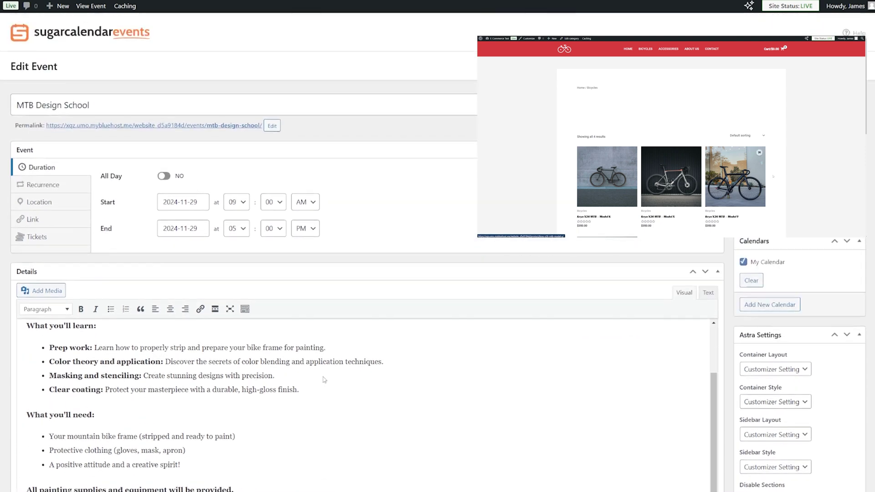
scroll(324, 377, up, 2)
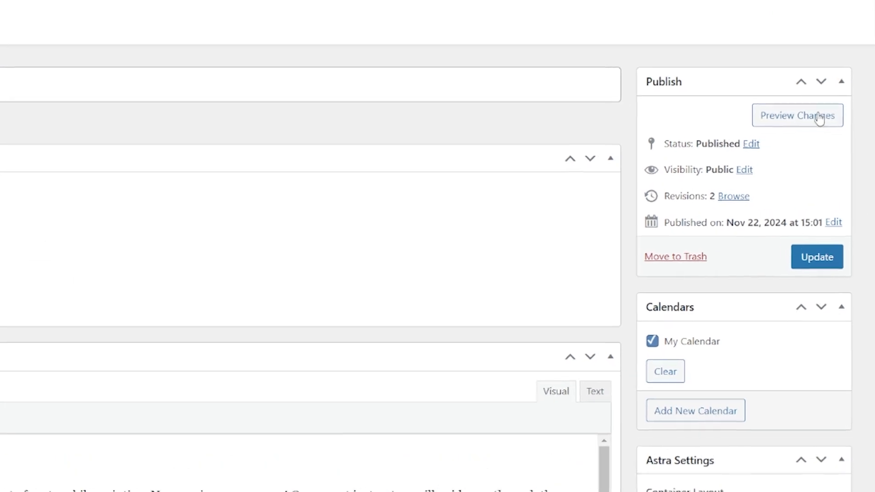
click(791, 118)
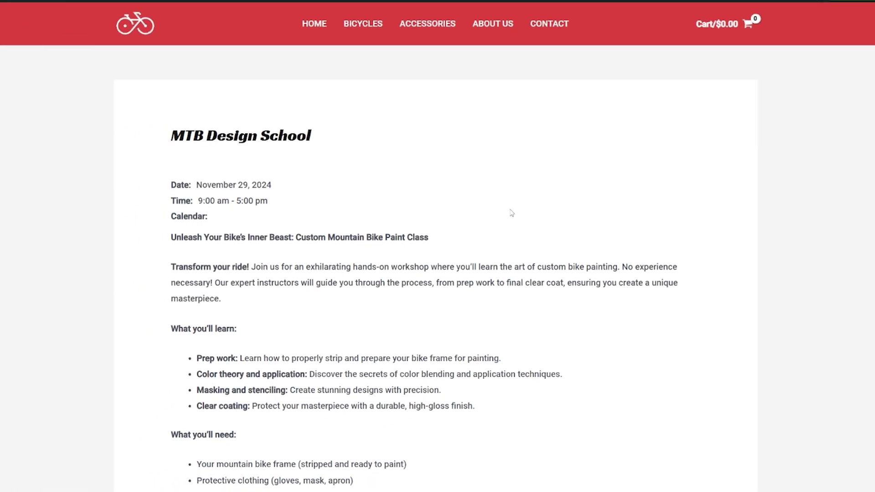
Scroll through the event preview, then return to the MTB Design School Edit Event screen.
scroll(512, 214, down, 2)
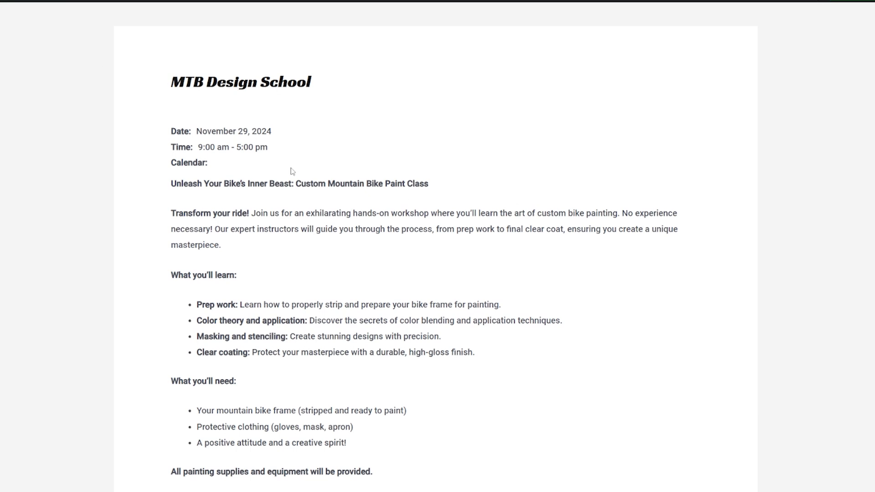
scroll(292, 171, down, 3)
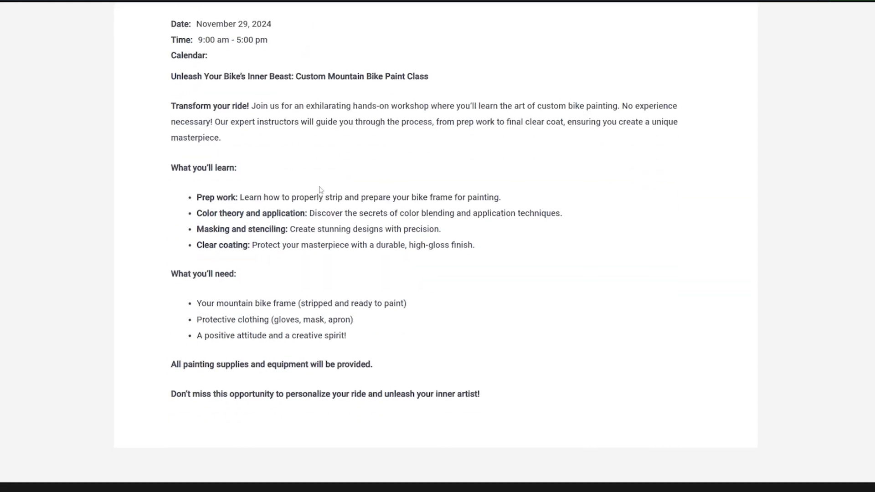
scroll(361, 238, down, 4)
scroll(373, 273, up, 2)
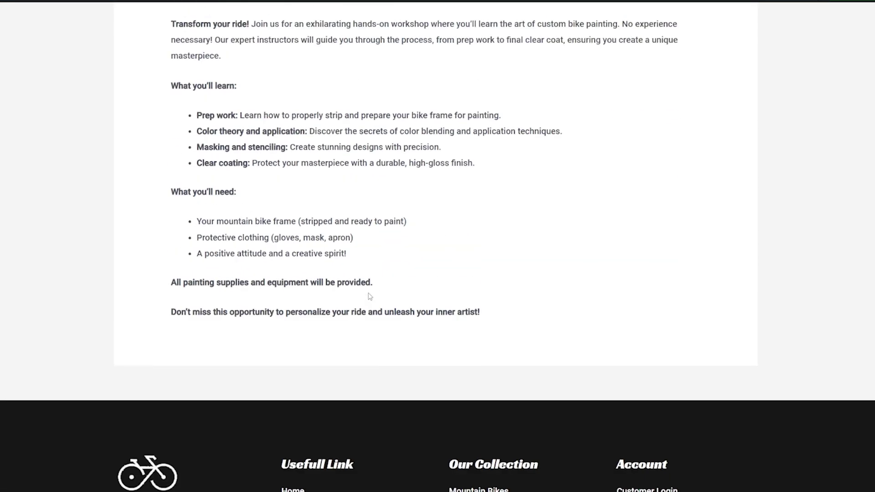
scroll(369, 297, up, 5)
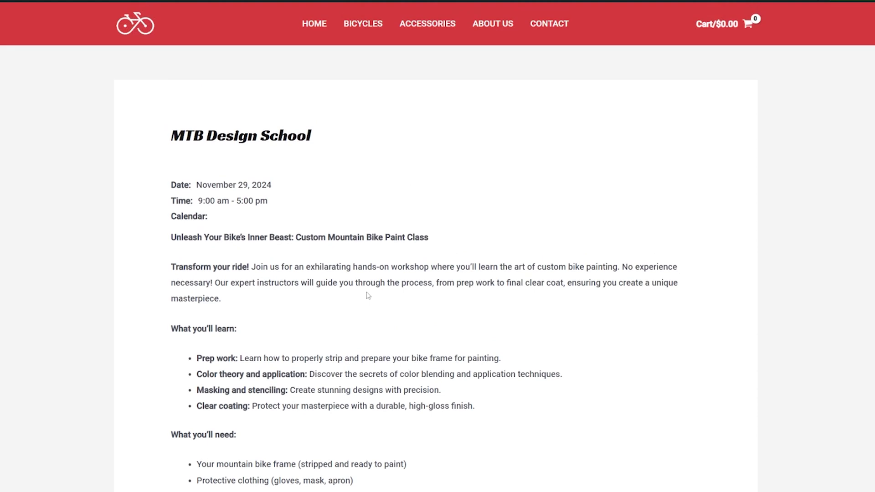
scroll(367, 293, down, 1)
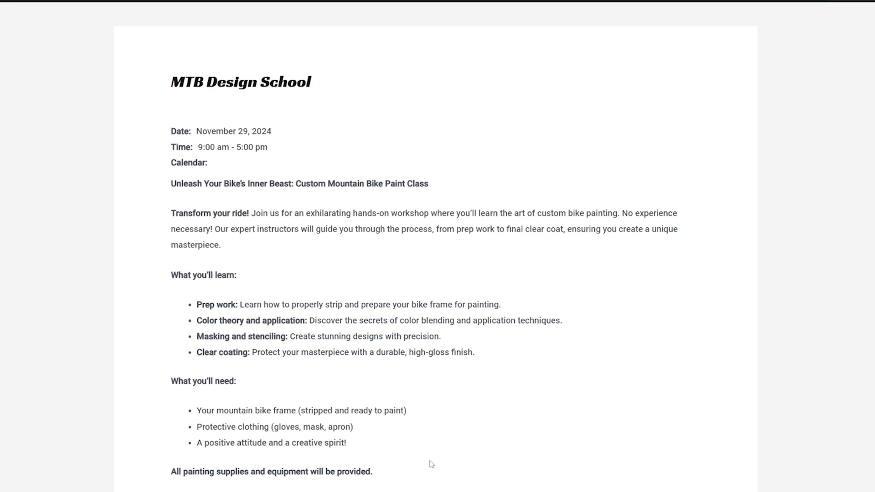
scroll(431, 463, up, 1)
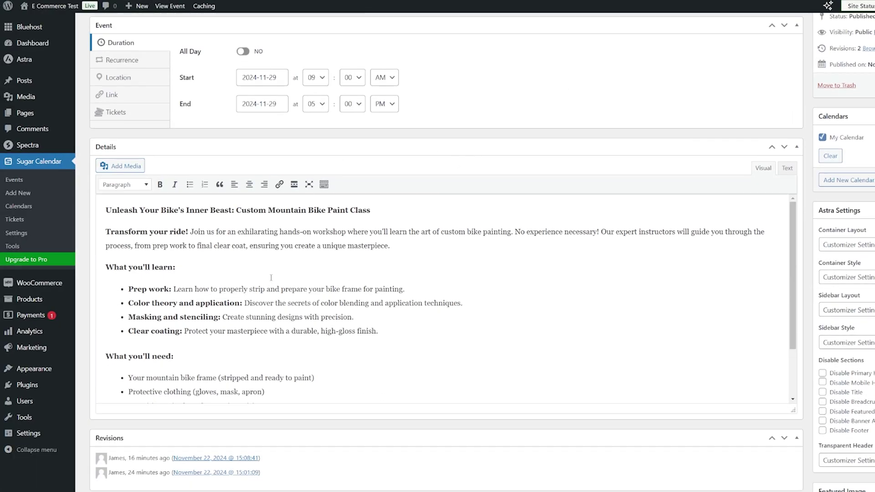
Set the Sugar Calendar Editor Type to Block Editor and save the settings.
scroll(316, 303, down, 2)
scroll(316, 303, up, 2)
scroll(372, 249, up, 2)
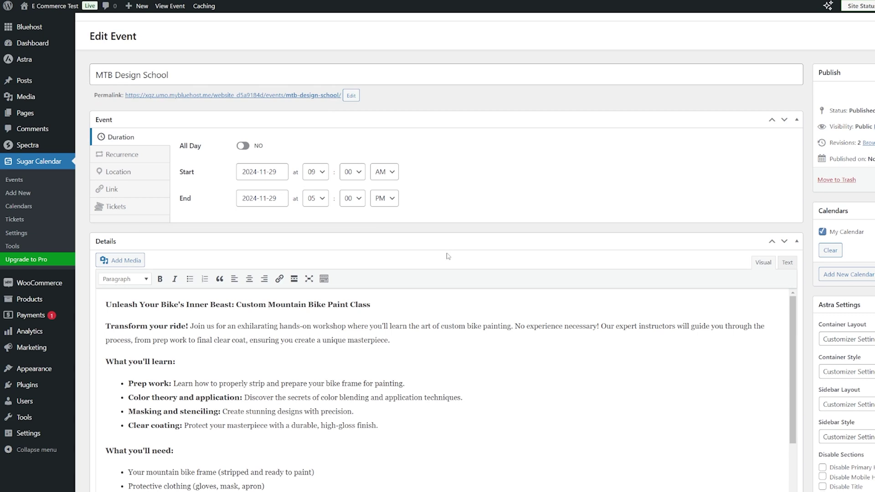
scroll(448, 256, up, 1)
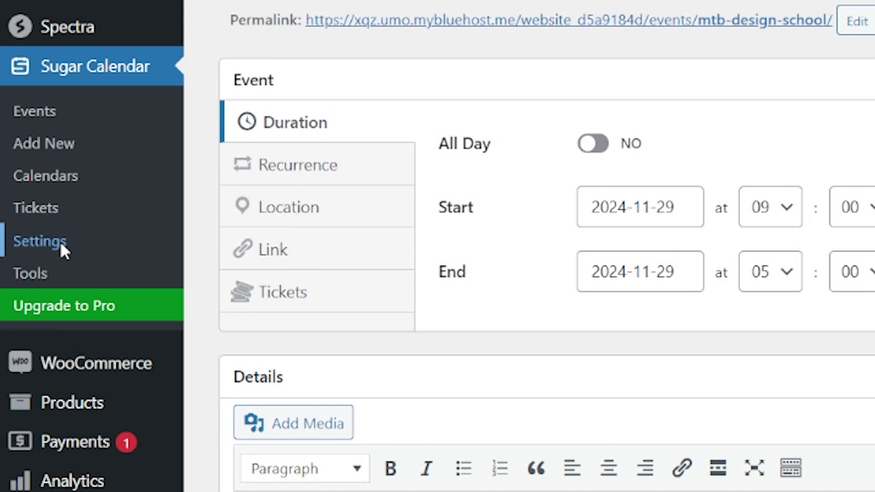
click(60, 242)
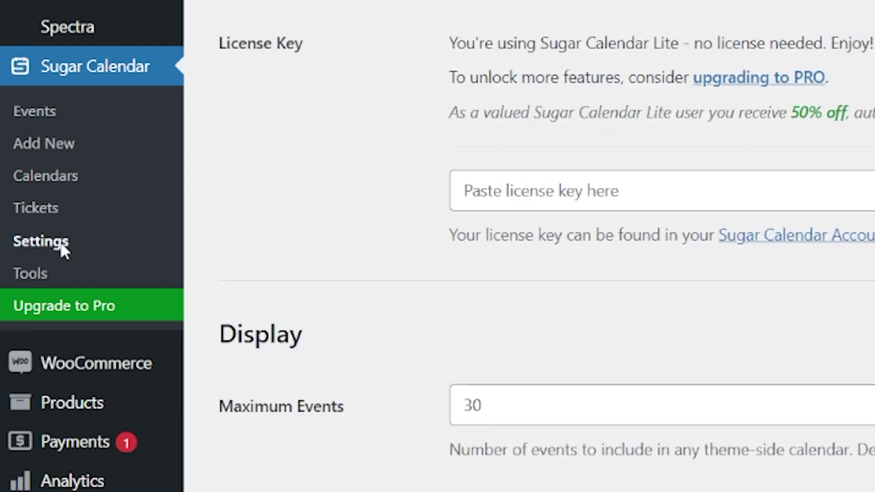
scroll(384, 357, down, 5)
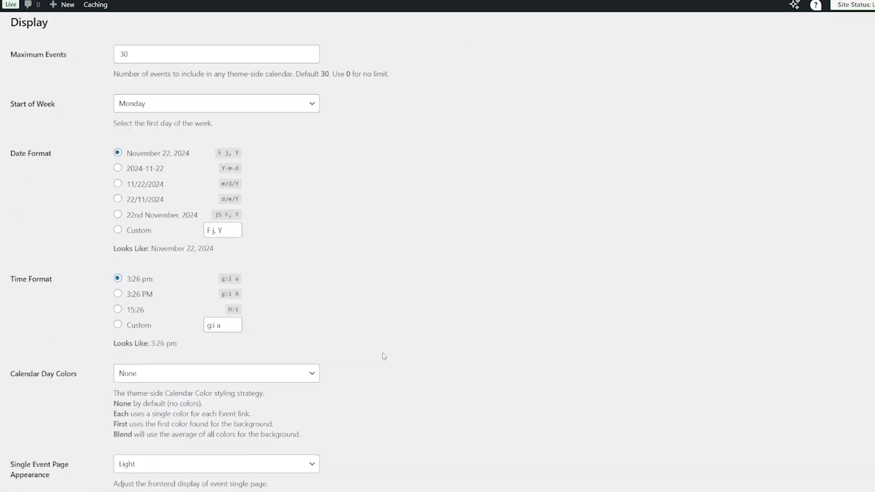
scroll(385, 356, down, 2)
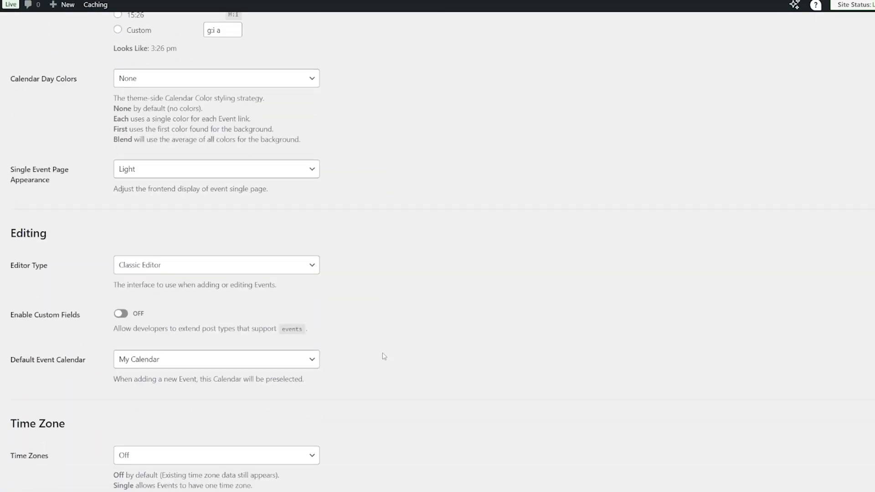
click(299, 265)
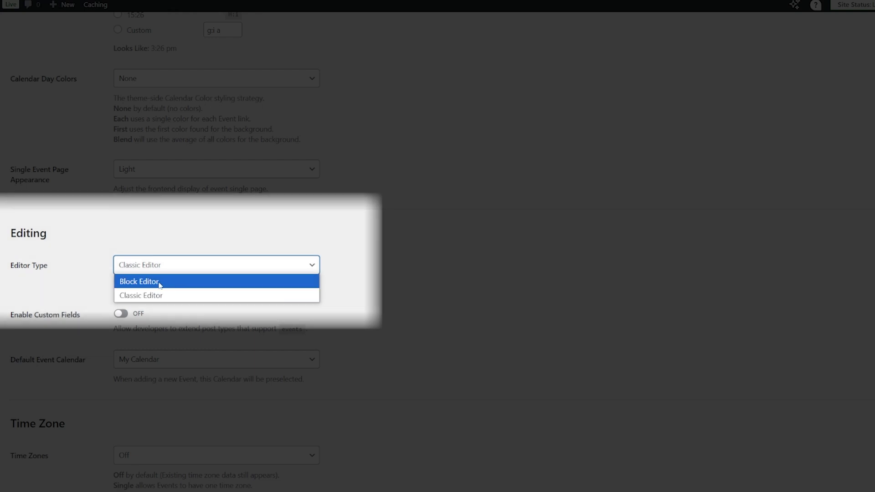
click(160, 282)
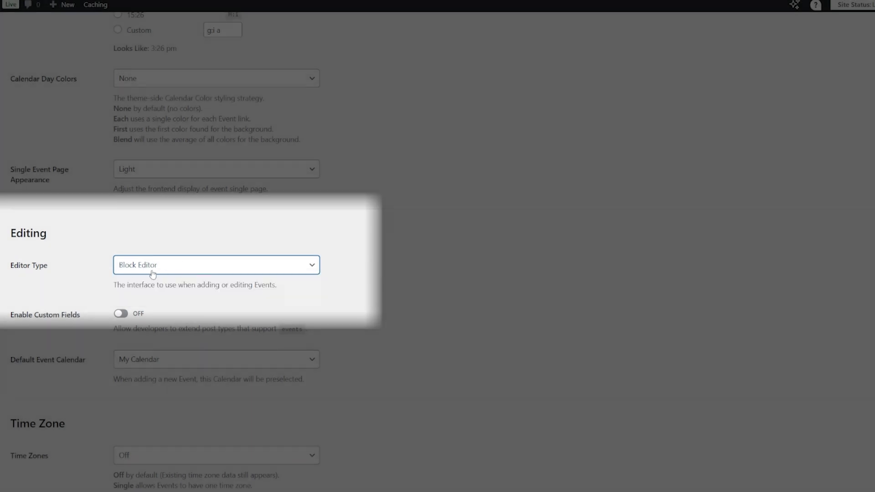
scroll(225, 305, down, 8)
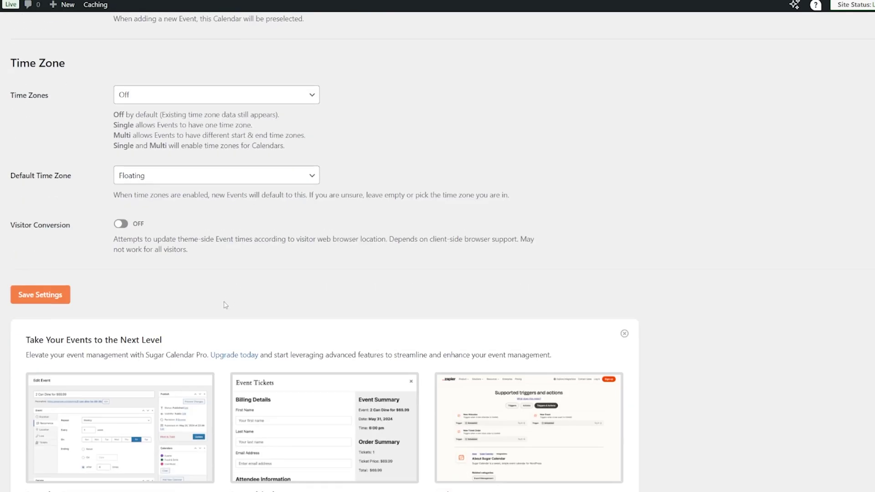
click(39, 303)
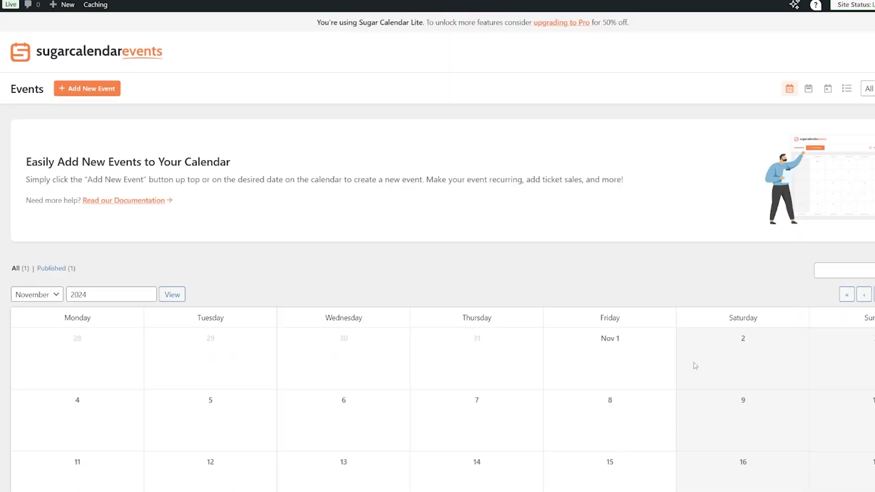
Reopen the MTB Design School event from the November calendar for editing.
scroll(689, 383, down, 5)
click(575, 370)
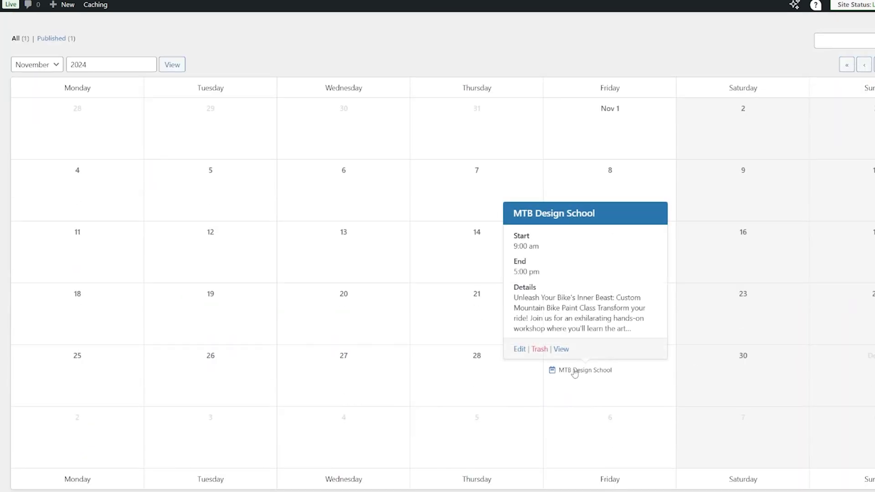
click(524, 353)
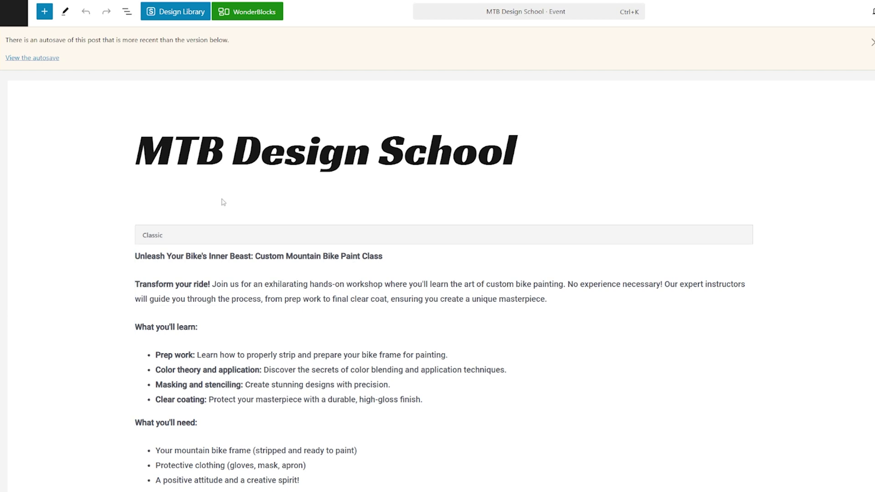
Scroll through the MTB Design School description held in the Classic block.
scroll(116, 297, down, 4)
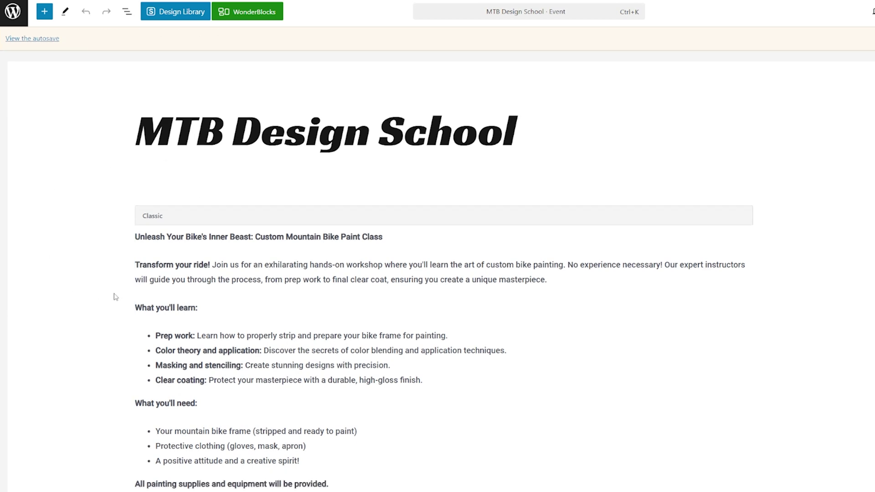
scroll(116, 300, down, 4)
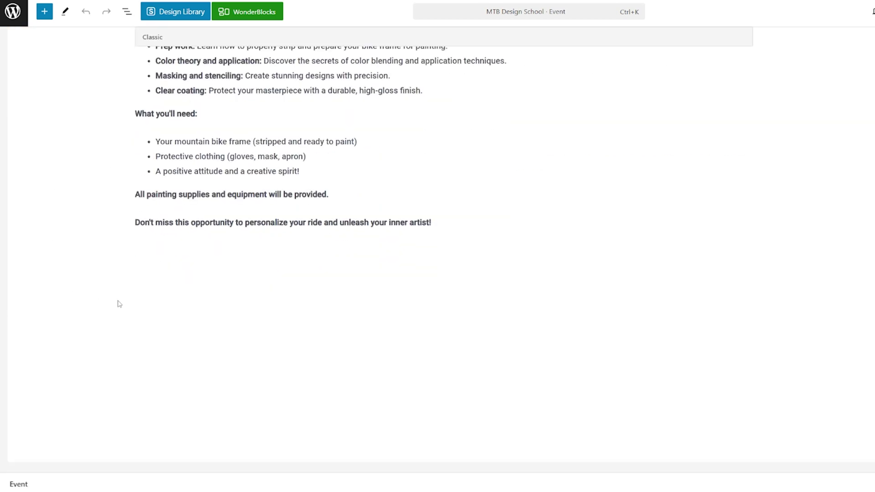
scroll(118, 304, up, 8)
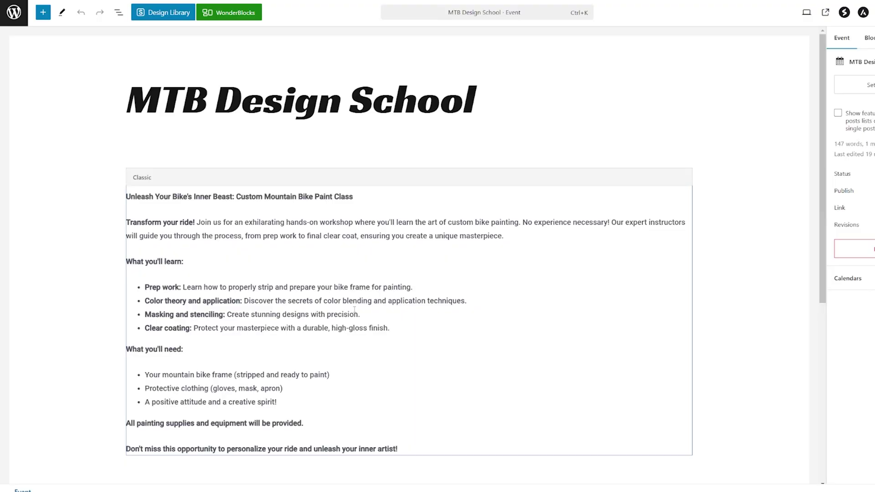
scroll(351, 306, down, 5)
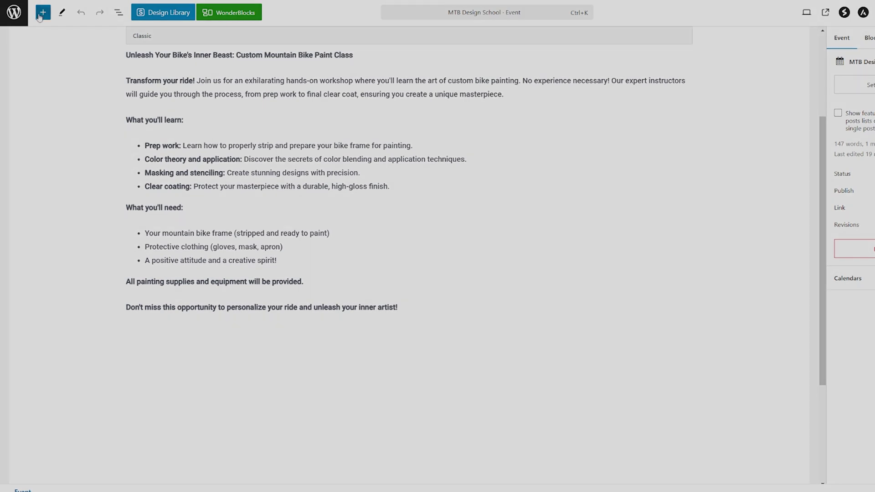
Search the block inserter for 'gall' and add a Gallery block below the description.
click(40, 13)
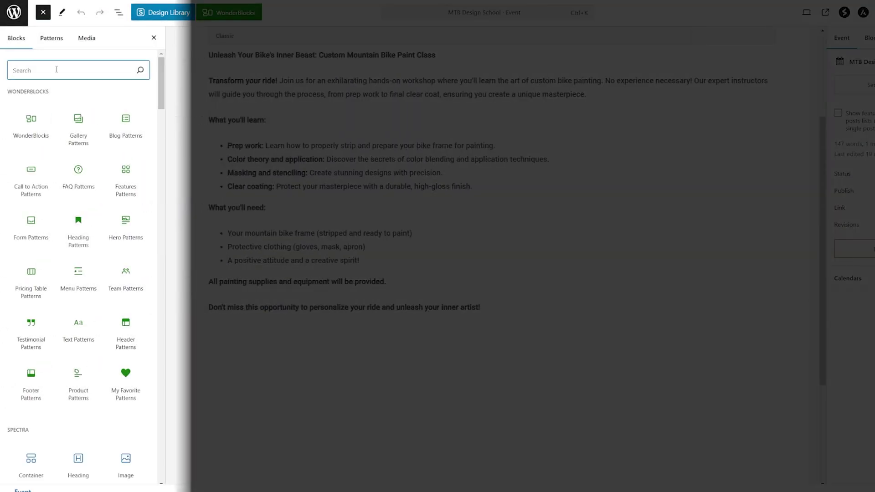
text(ll)
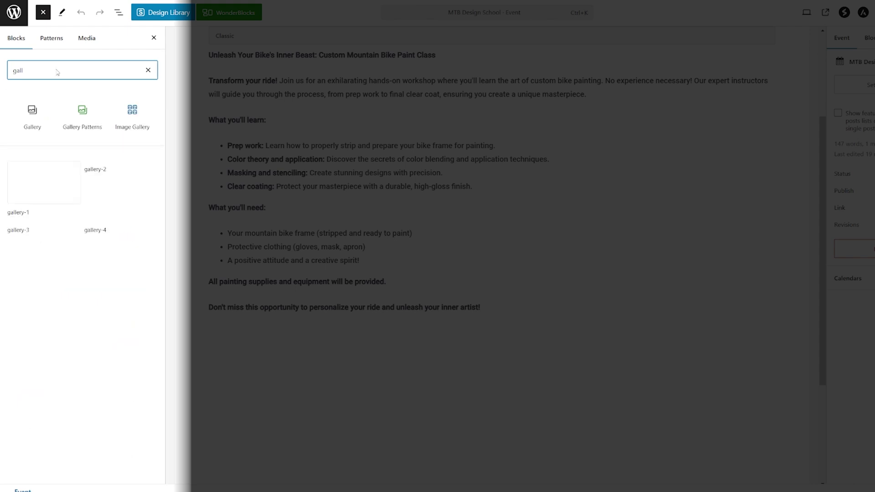
mouse_move(31, 112)
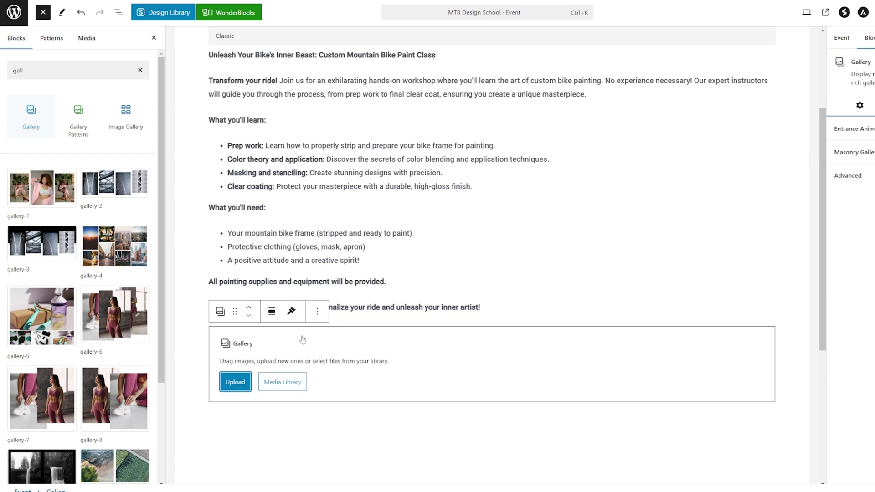
Fill the Gallery block with four bike photos chosen from the Media Library.
click(291, 386)
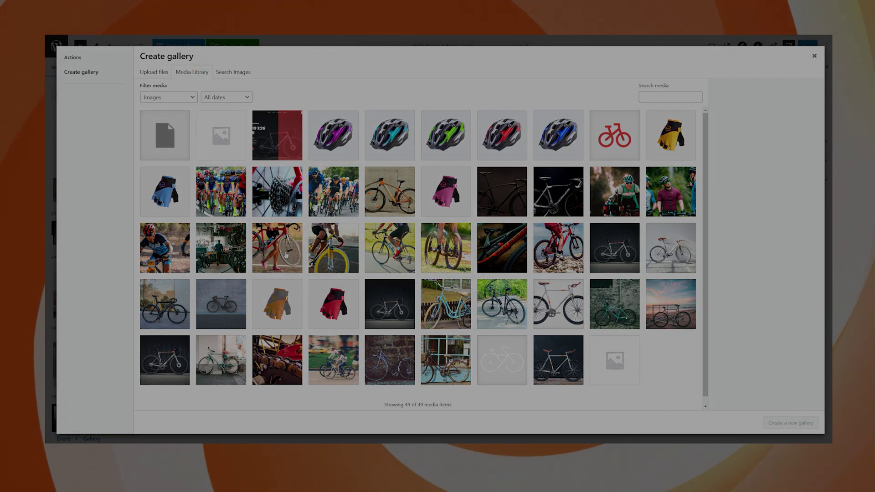
click(277, 248)
click(339, 258)
click(389, 250)
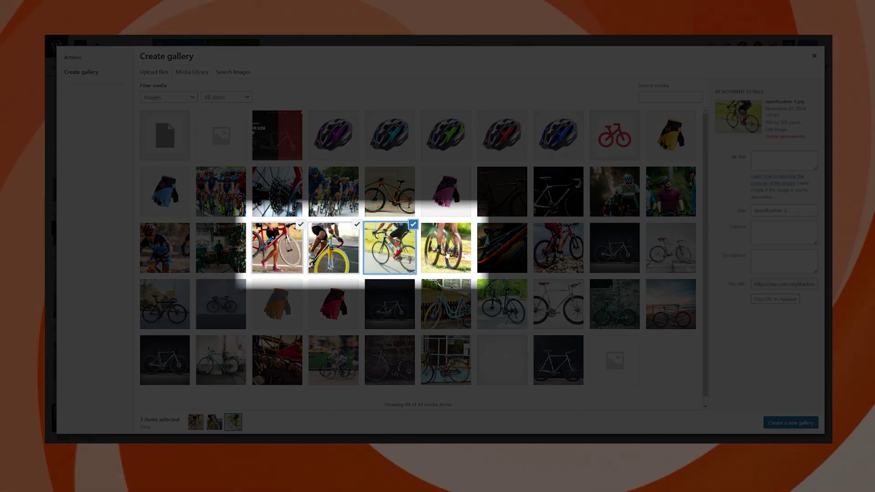
click(446, 254)
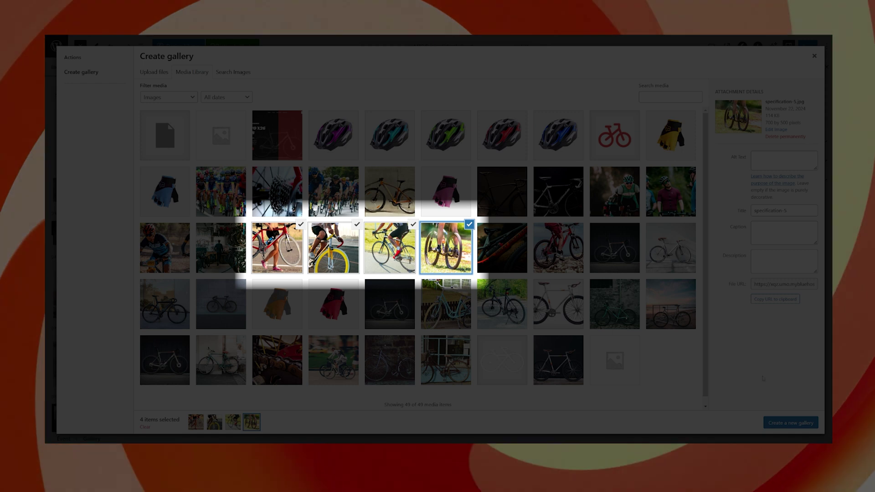
click(793, 423)
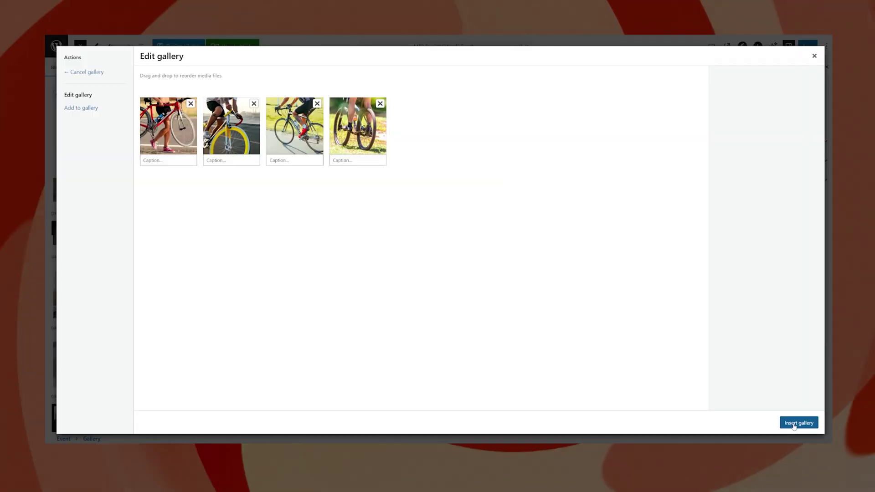
click(798, 423)
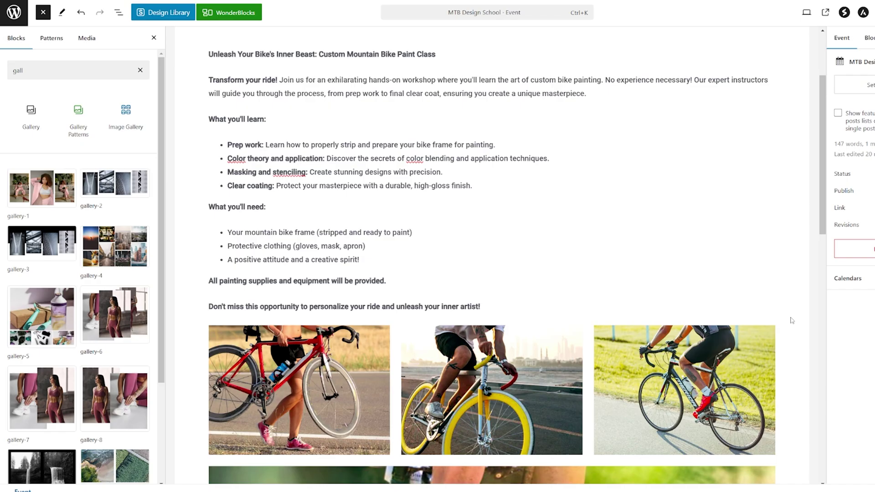
Check the four-photo gallery beneath the description and update the event.
scroll(700, 311, down, 5)
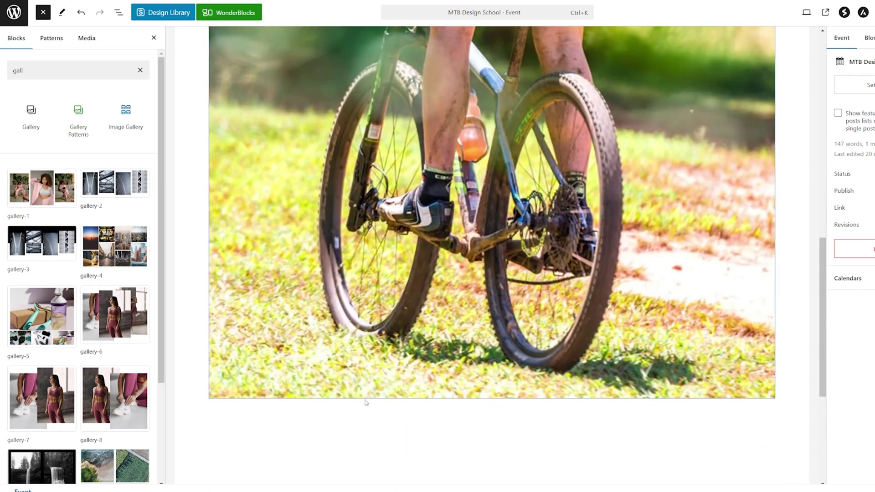
scroll(606, 261, up, 10)
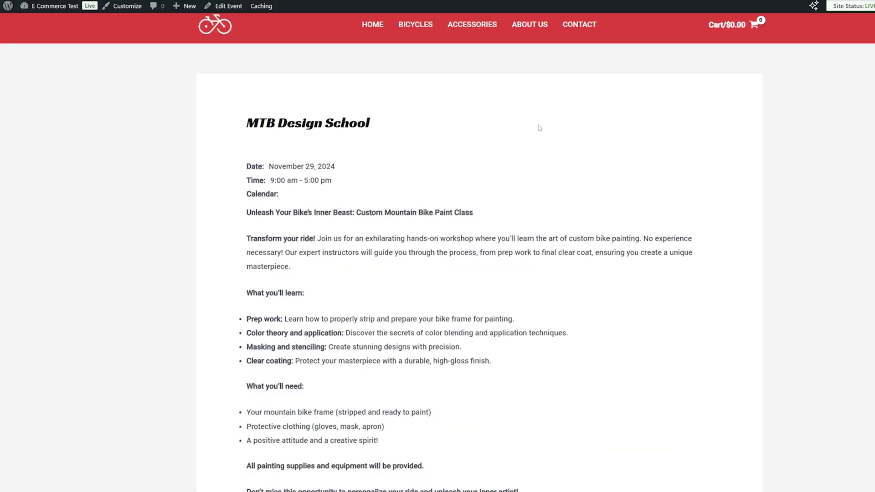
scroll(539, 125, down, 10)
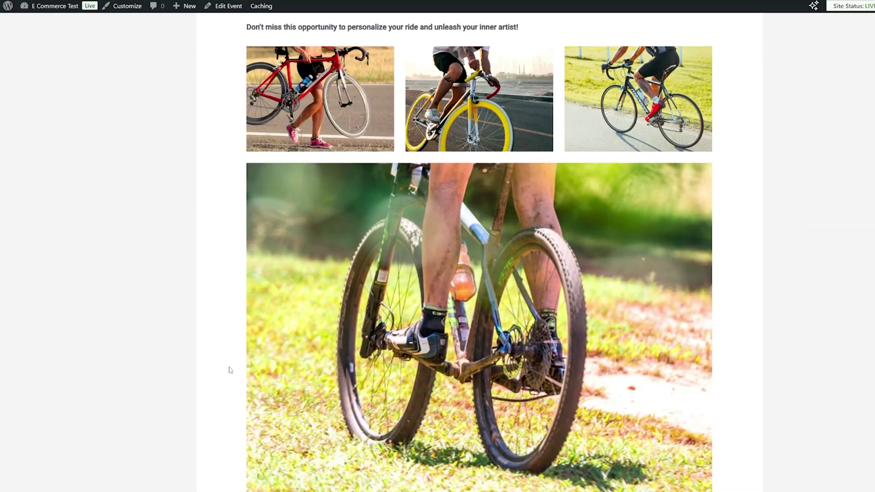
scroll(501, 418, down, 2)
scroll(503, 418, up, 11)
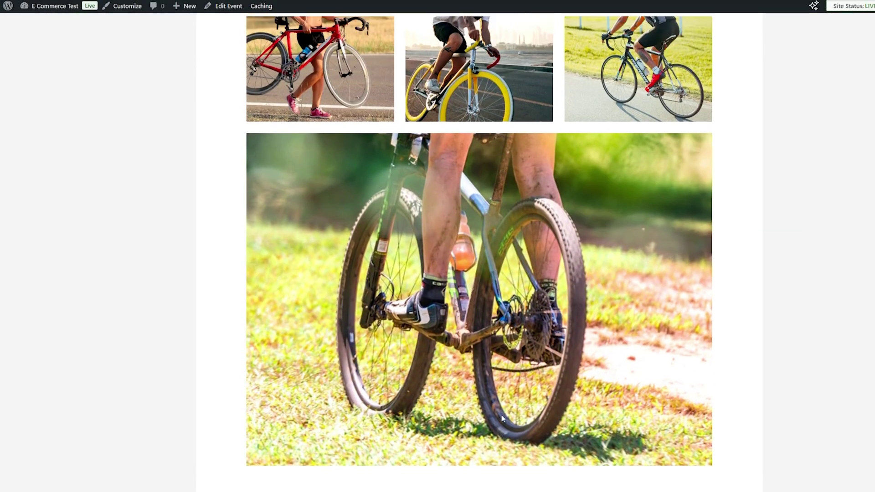
scroll(501, 418, up, 2)
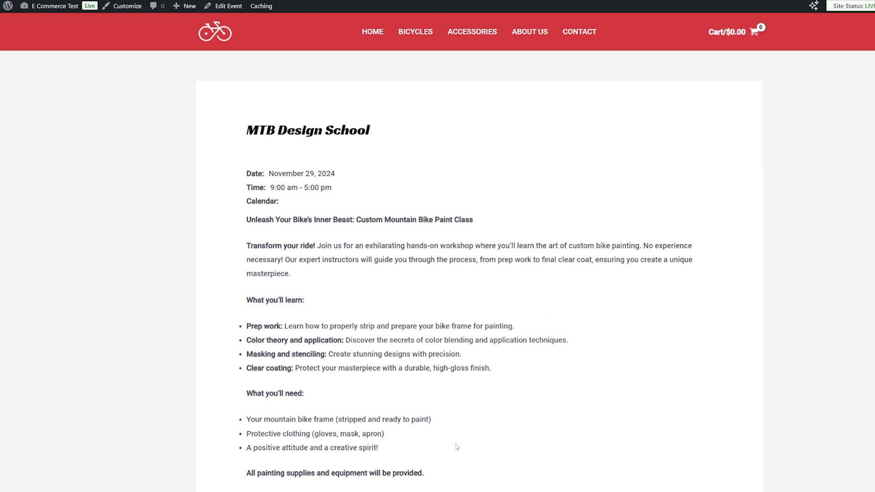
scroll(443, 342, down, 2)
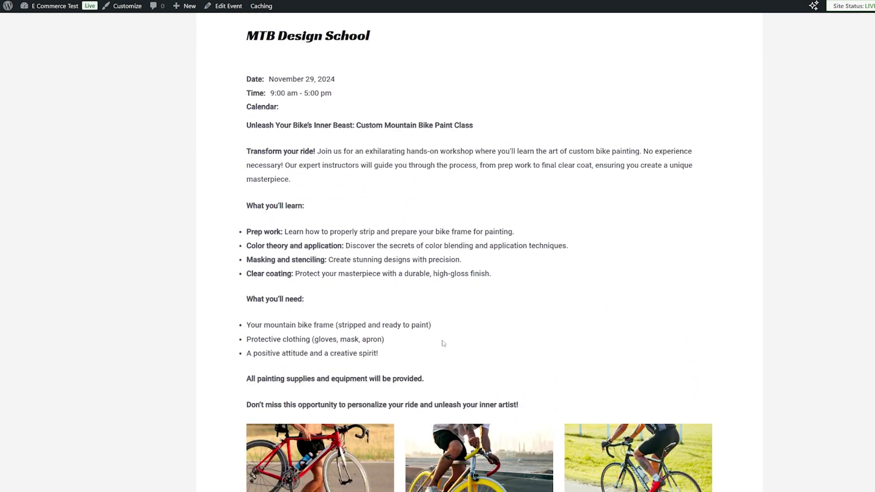
scroll(444, 344, up, 2)
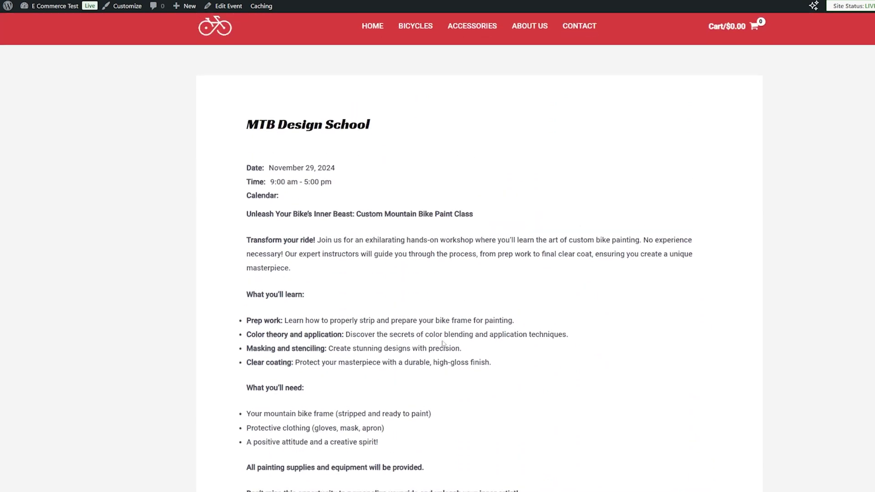
scroll(443, 340, down, 1)
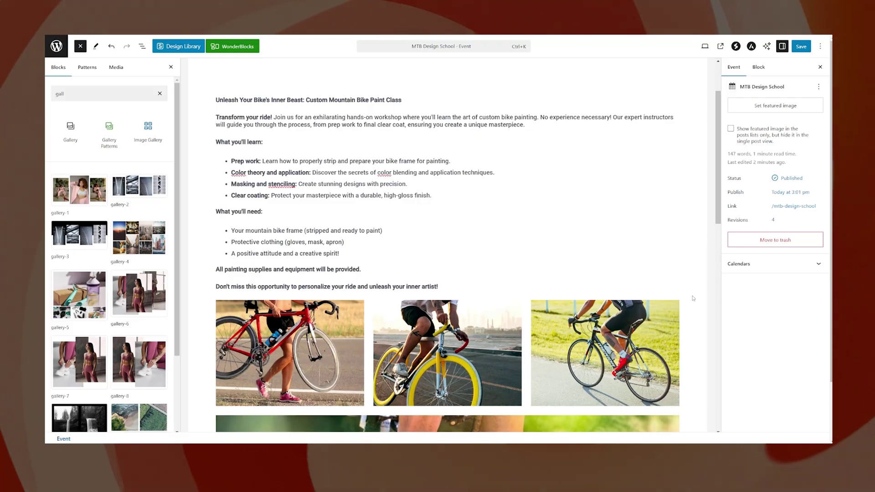
Try a larger custom font size on the Protective clothing list item, then undo it.
click(367, 230)
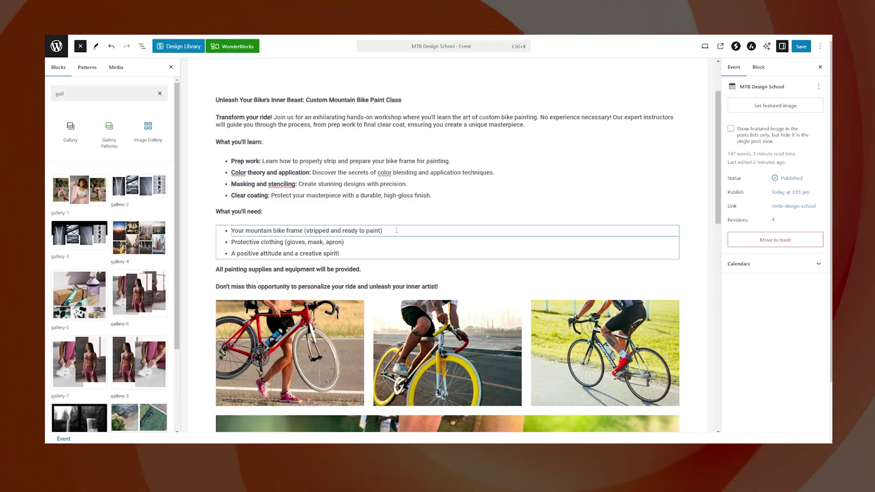
click(409, 244)
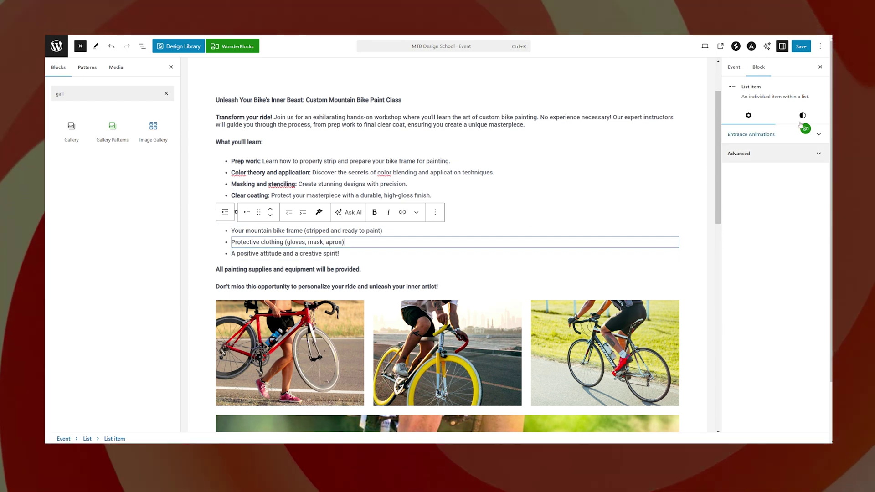
click(803, 116)
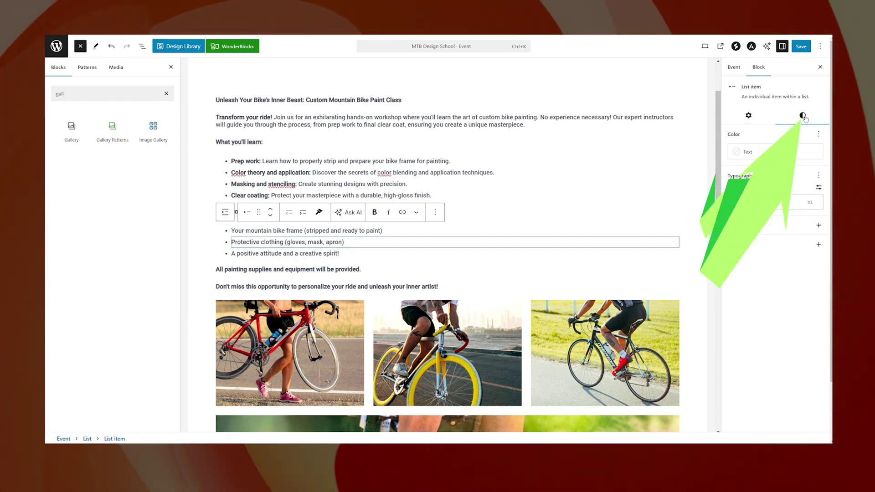
click(818, 187)
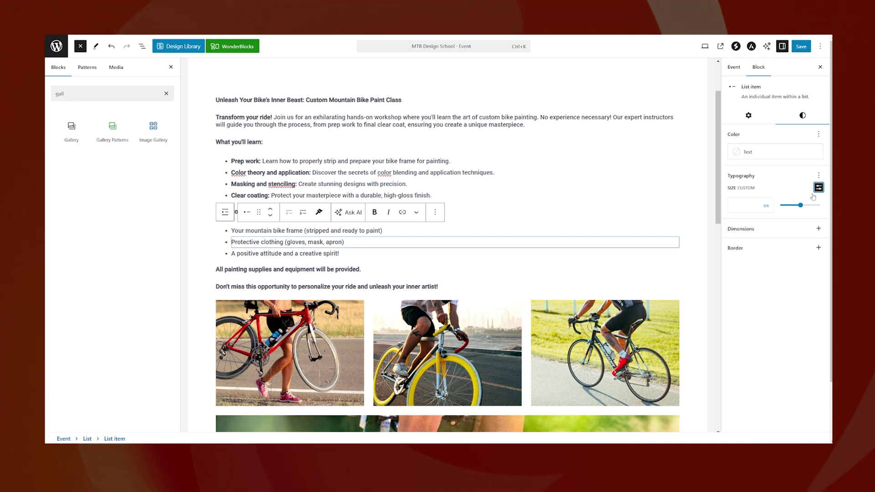
drag(801, 206, 801, 206)
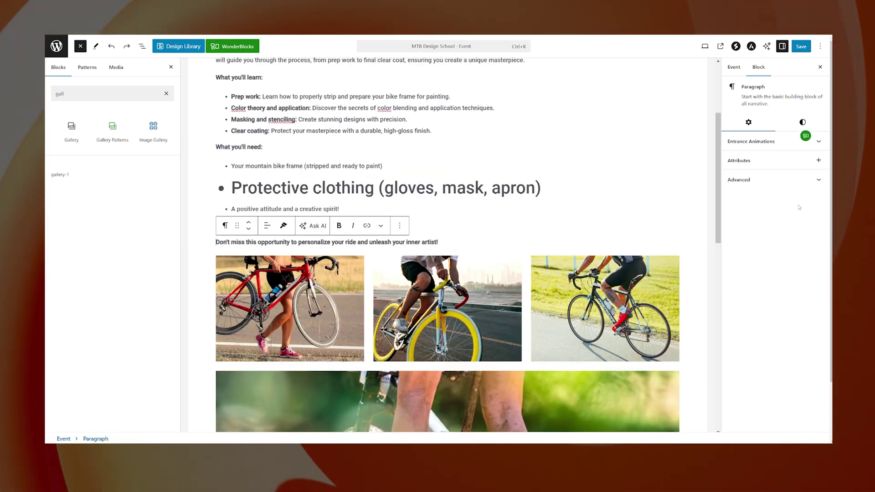
key(ctrl+z)
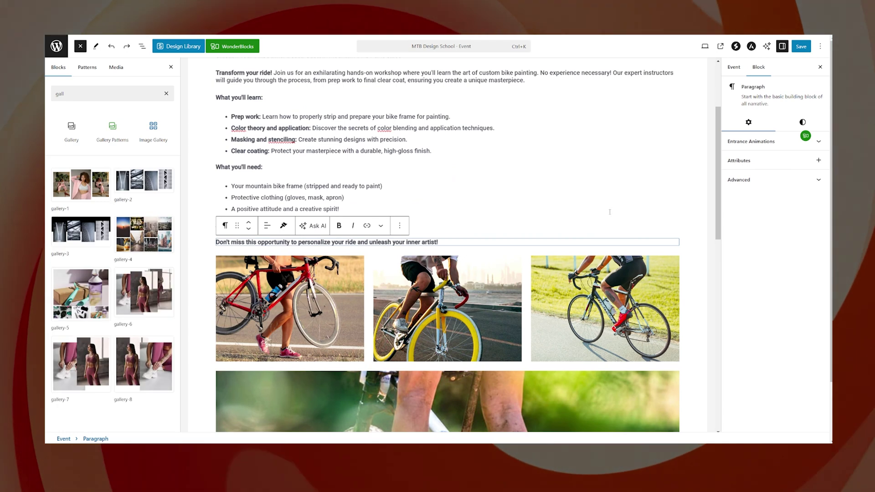
Give the Protective clothing item a text colour, trying red before settling on Theme Color 3.
click(434, 197)
click(434, 196)
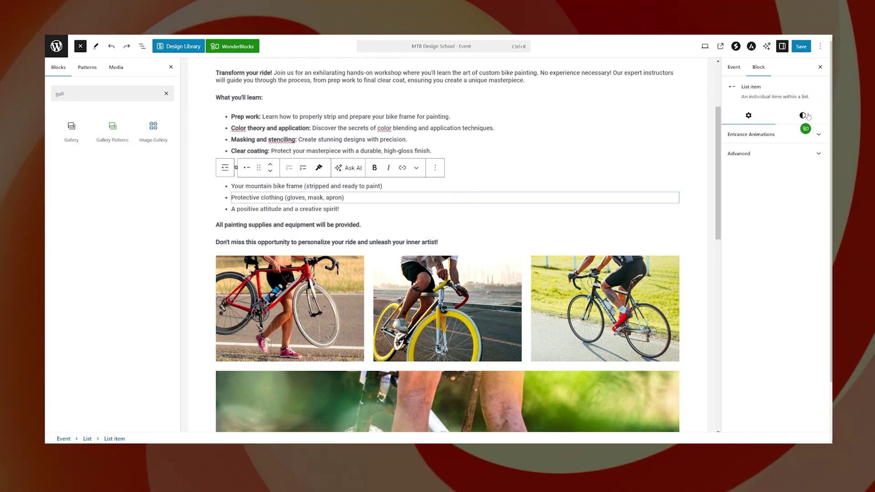
click(803, 117)
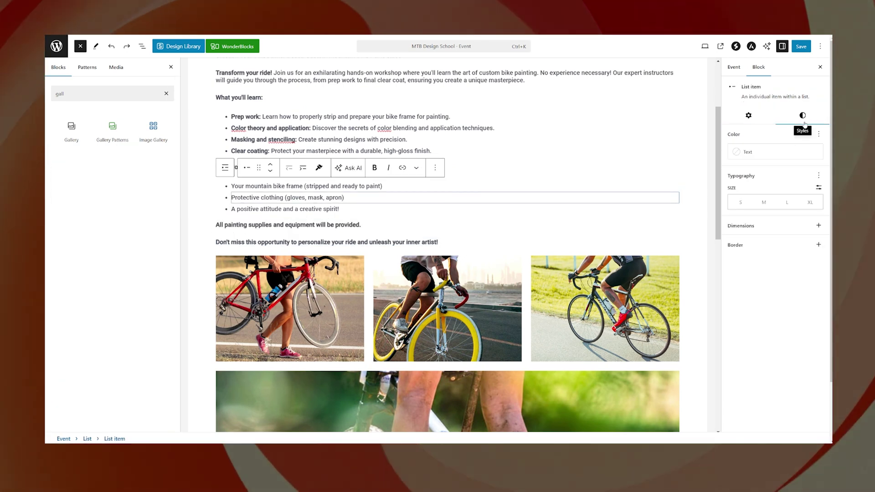
click(747, 152)
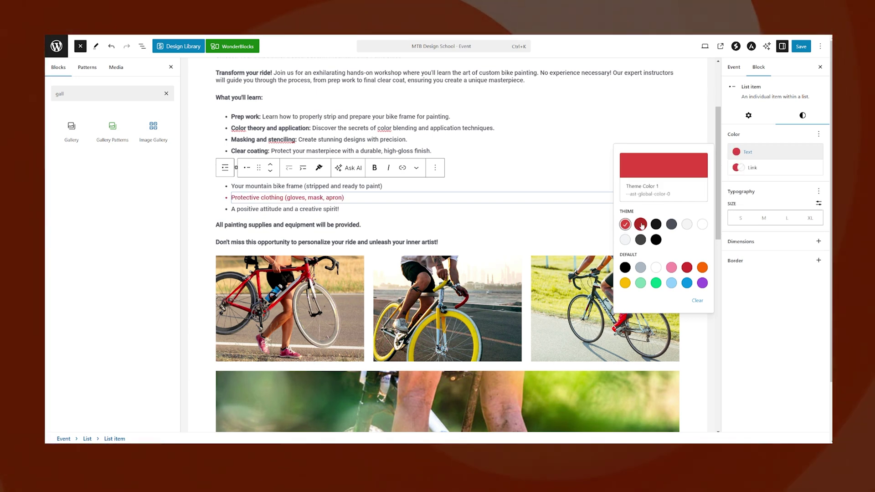
click(641, 224)
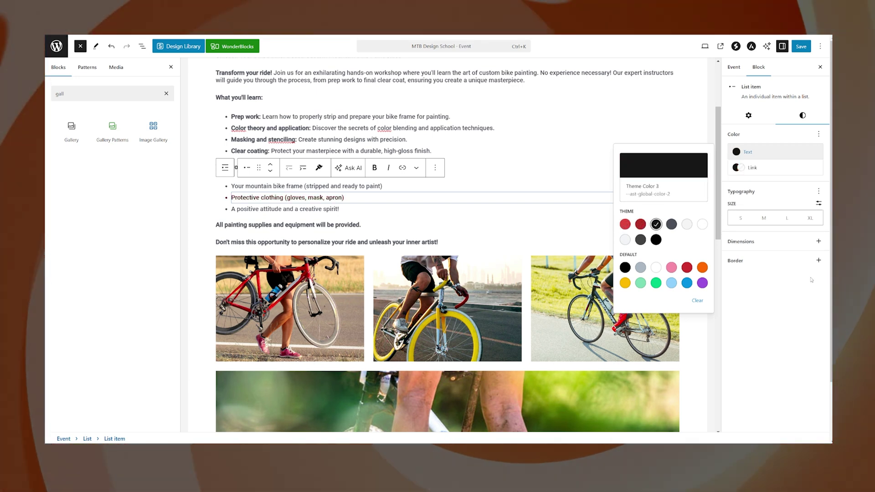
click(818, 134)
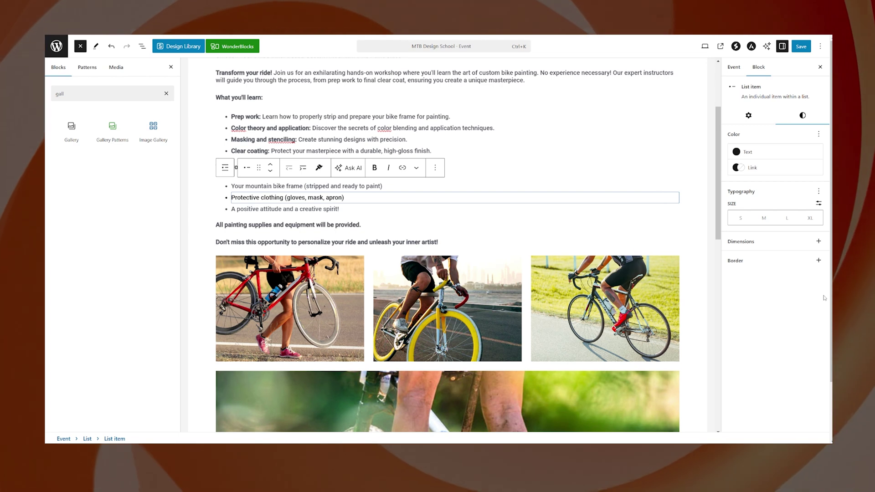
Clear the Protective clothing text colour and set its font to Cardo after trying Inter.
click(819, 177)
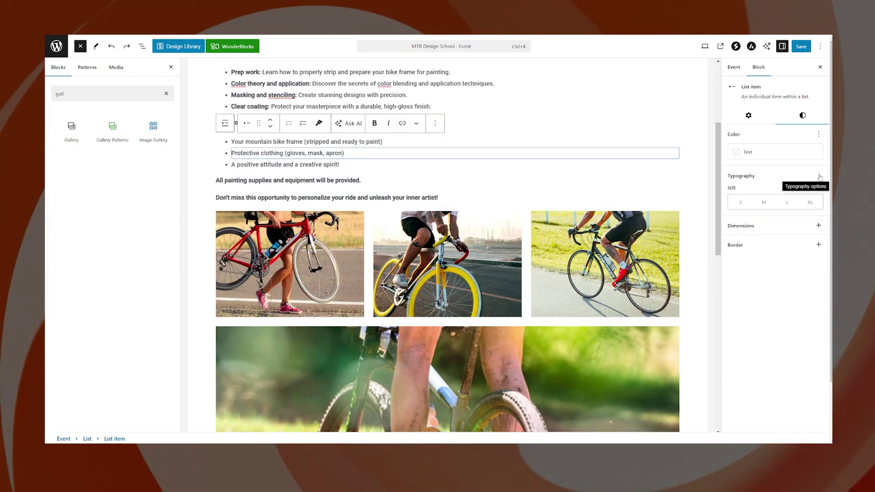
click(819, 177)
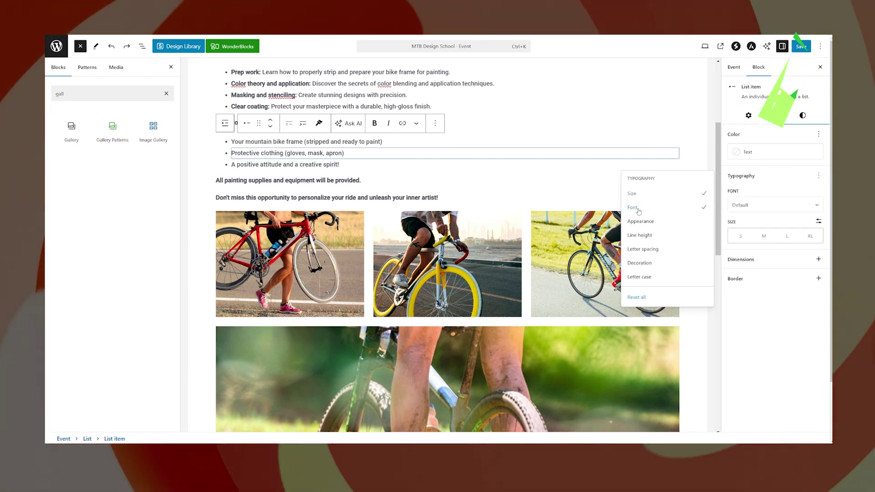
click(633, 208)
click(788, 205)
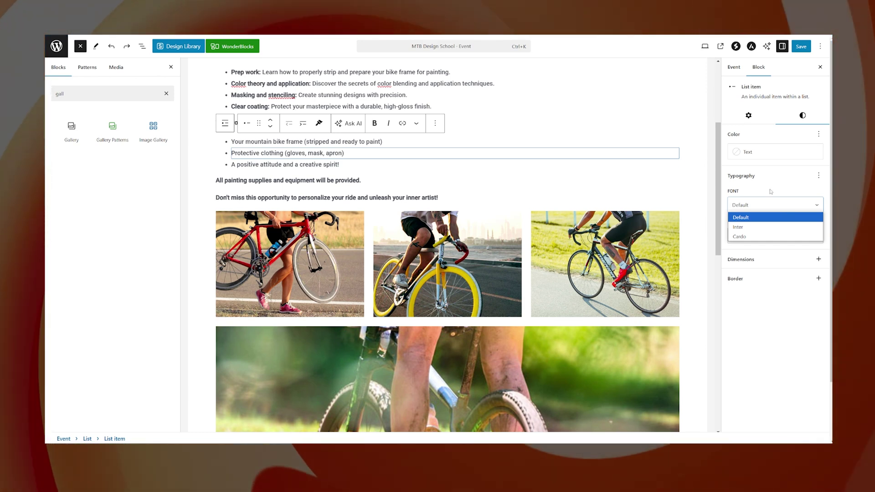
click(758, 227)
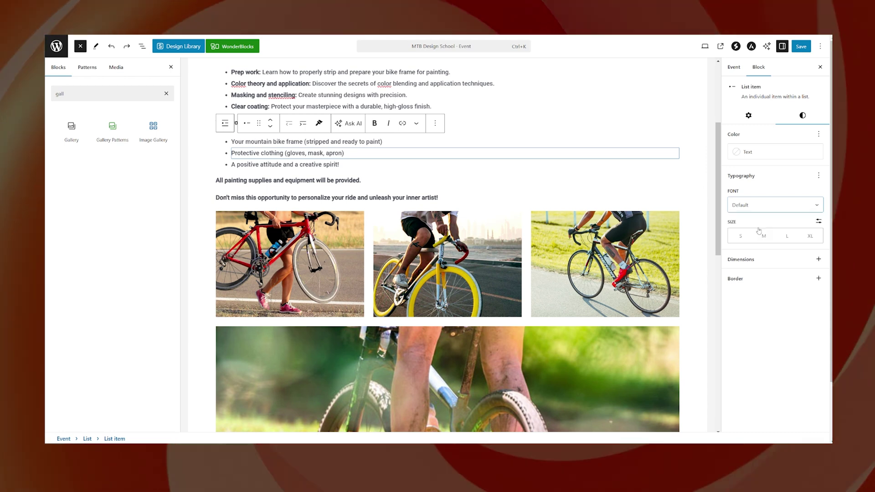
click(760, 204)
click(759, 237)
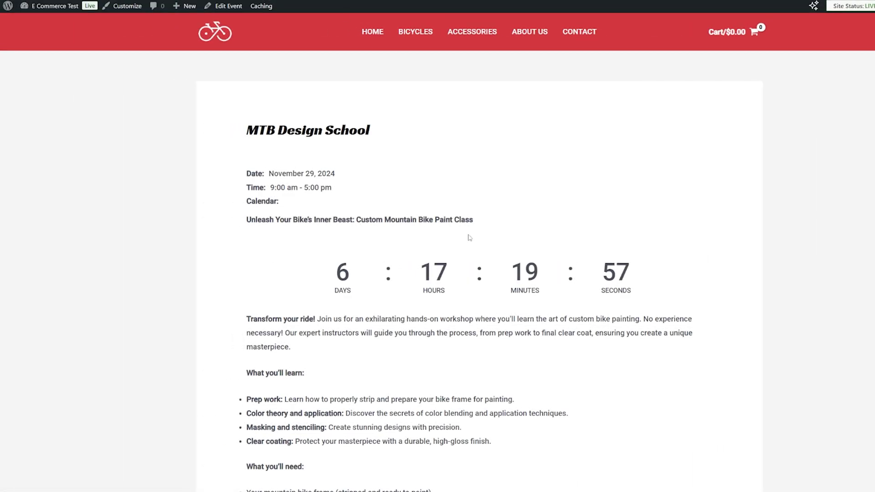
Scroll the live event page past the countdown and bike gallery to the November 2024 calendar.
scroll(462, 256, down, 1)
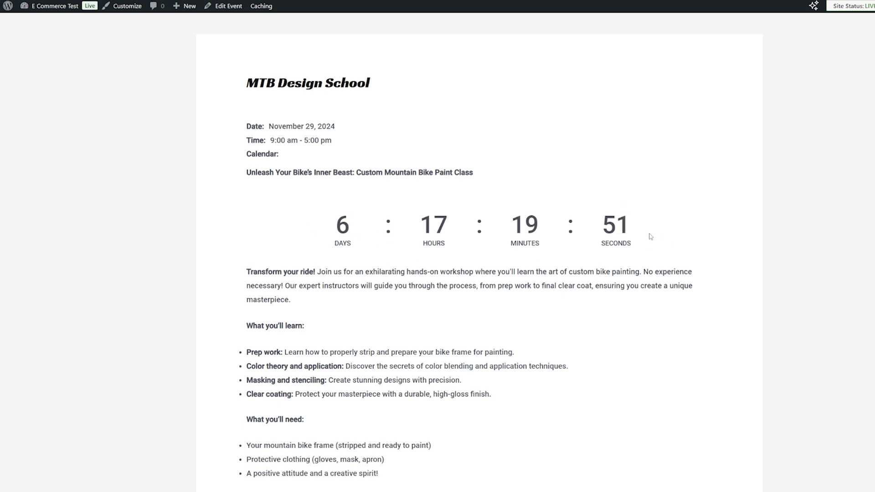
scroll(476, 245, down, 5)
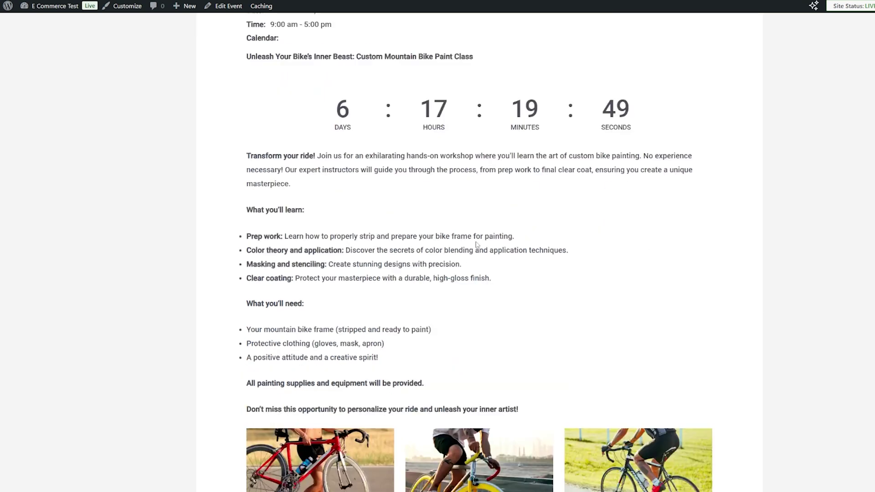
scroll(477, 244, down, 11)
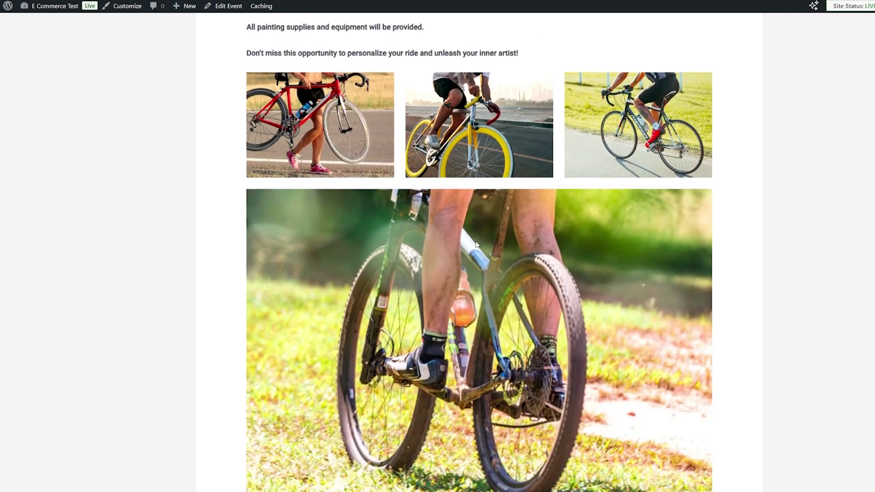
scroll(464, 251, down, 3)
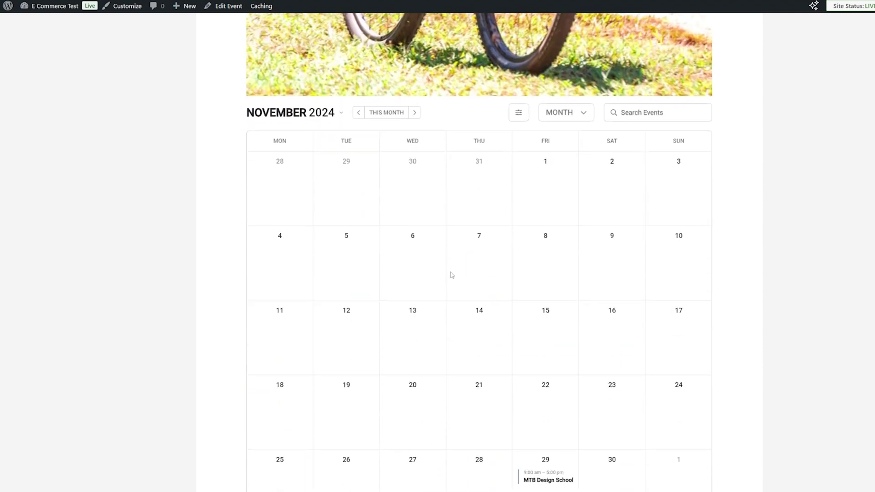
scroll(438, 314, down, 1)
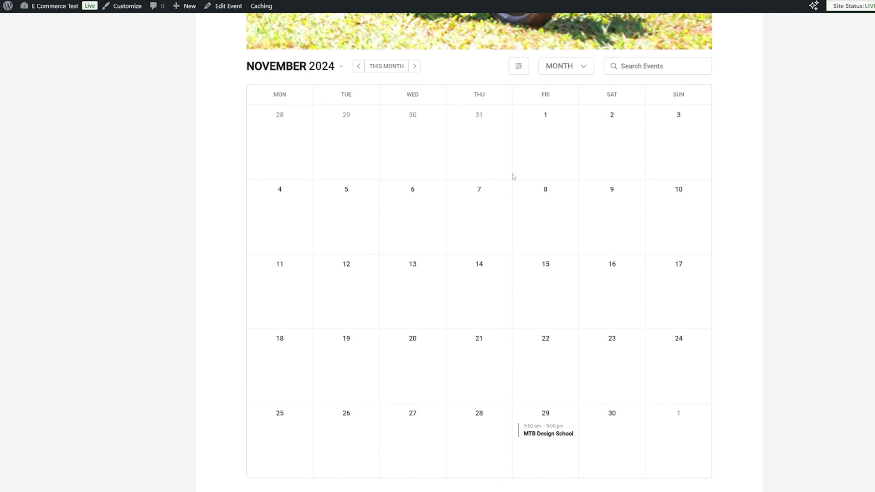
scroll(478, 168, down, 5)
scroll(476, 171, up, 5)
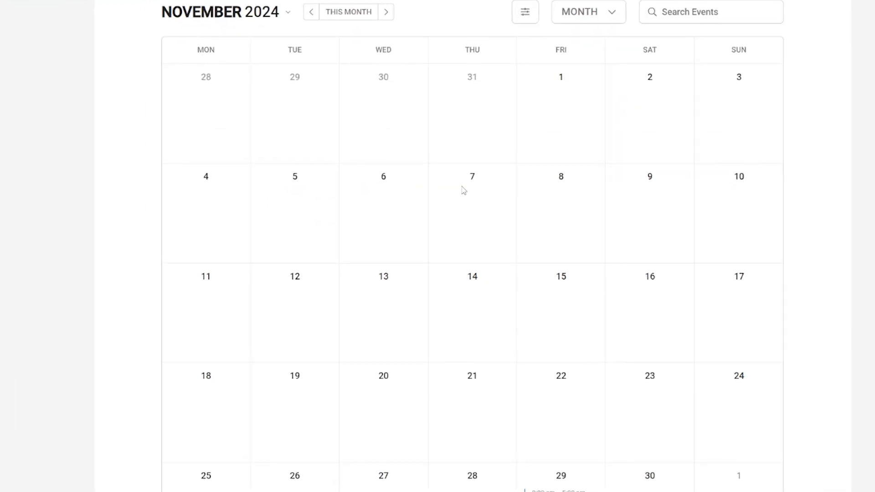
scroll(463, 190, up, 15)
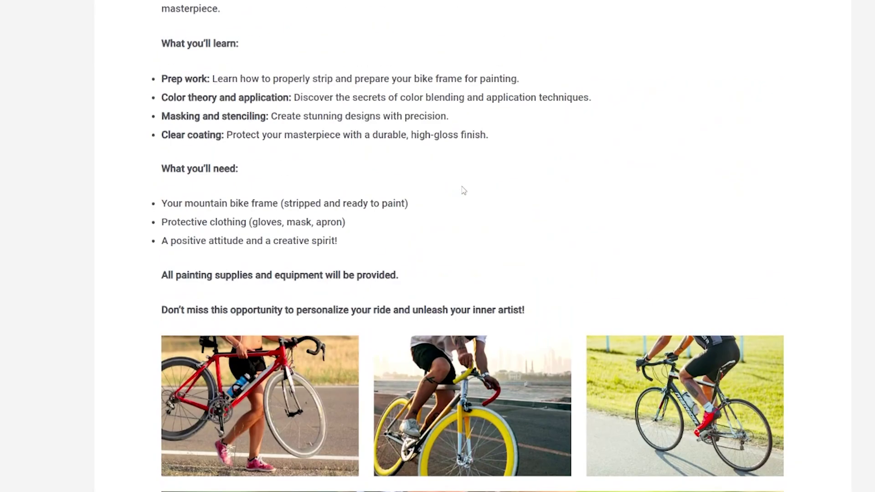